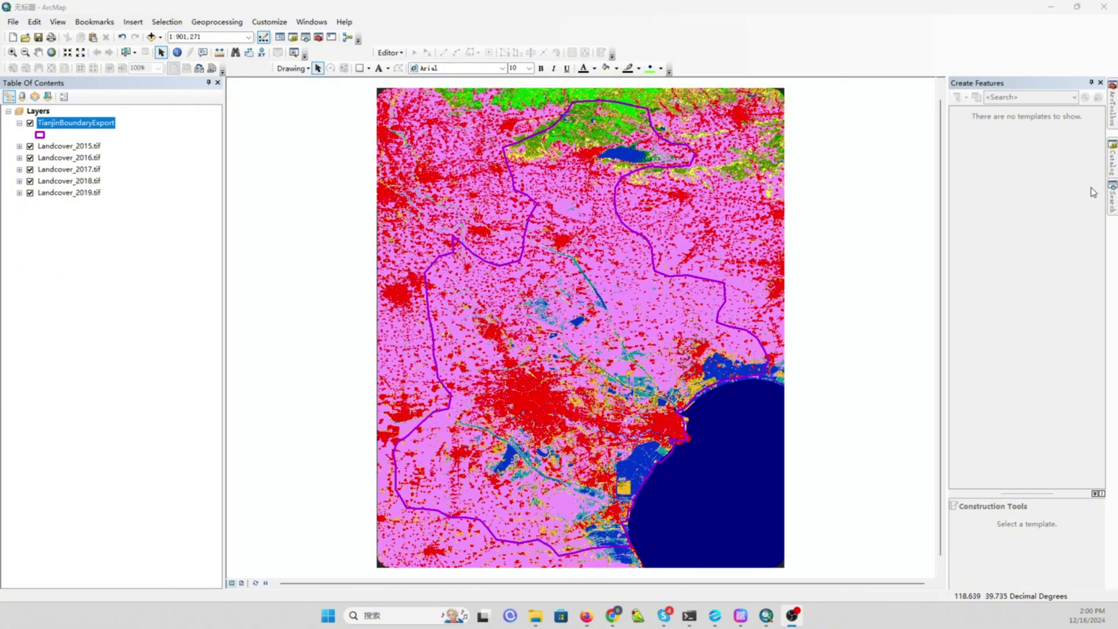
mouse_move(1115, 123)
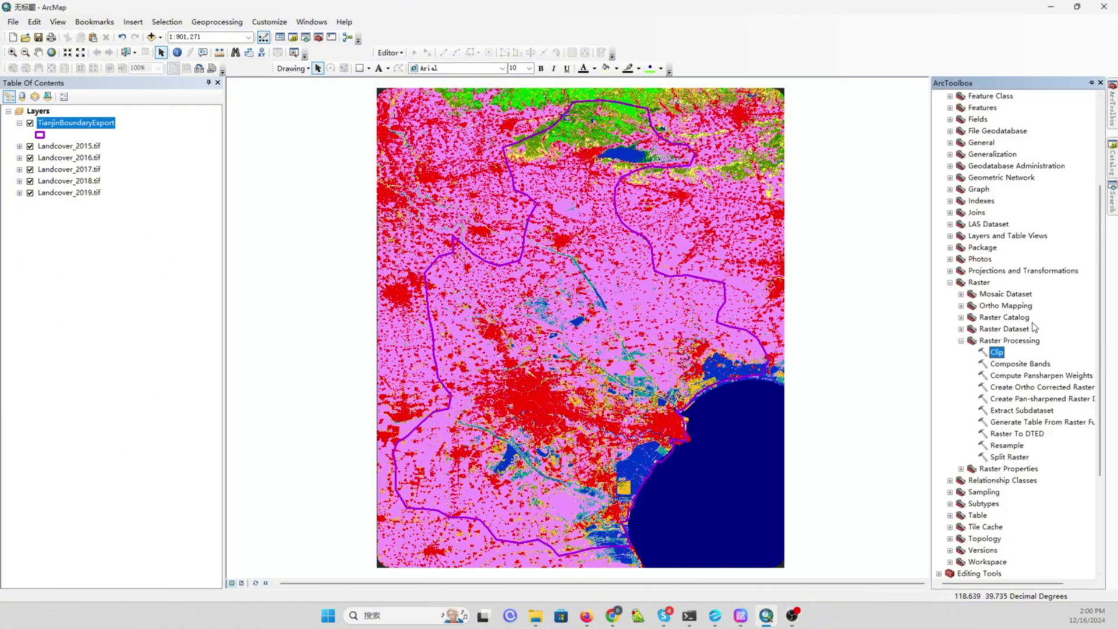
click(996, 353)
double_click(997, 352)
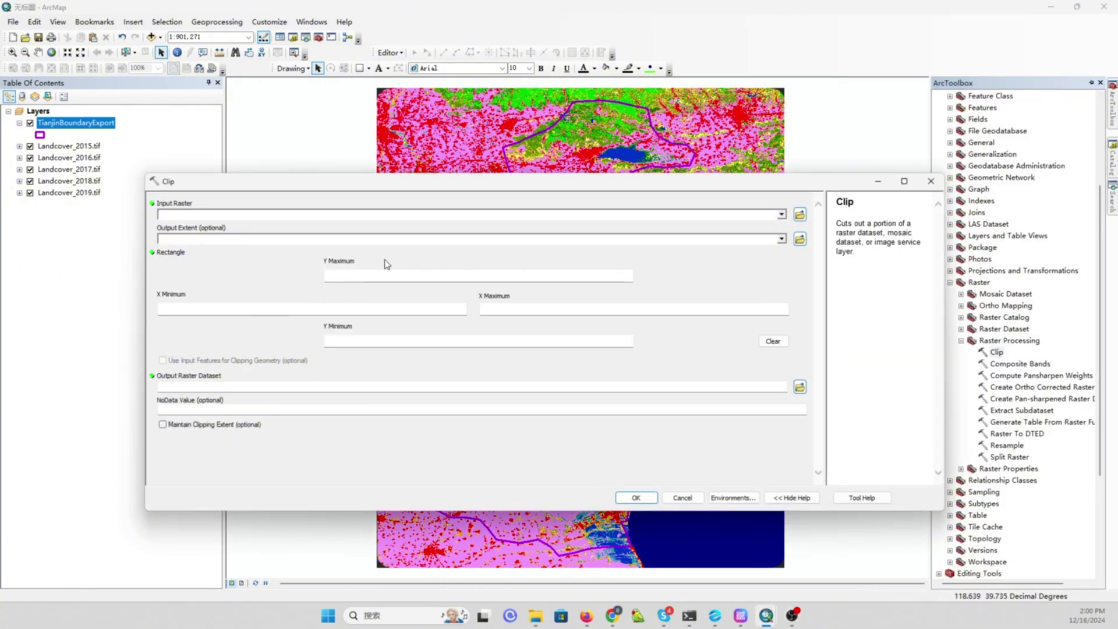
click(782, 215)
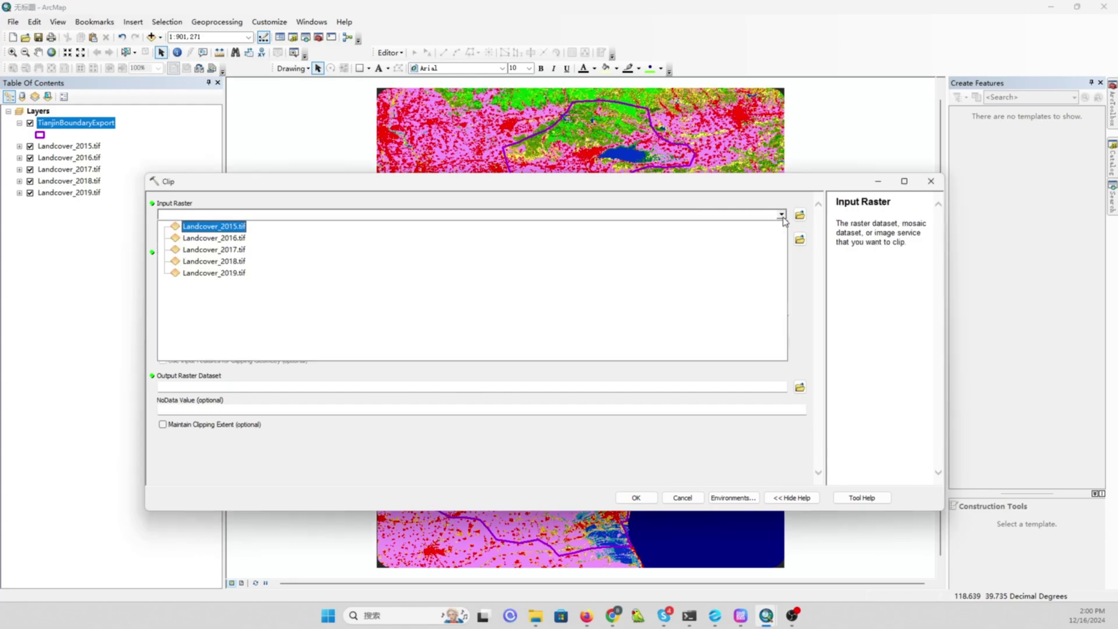
click(239, 227)
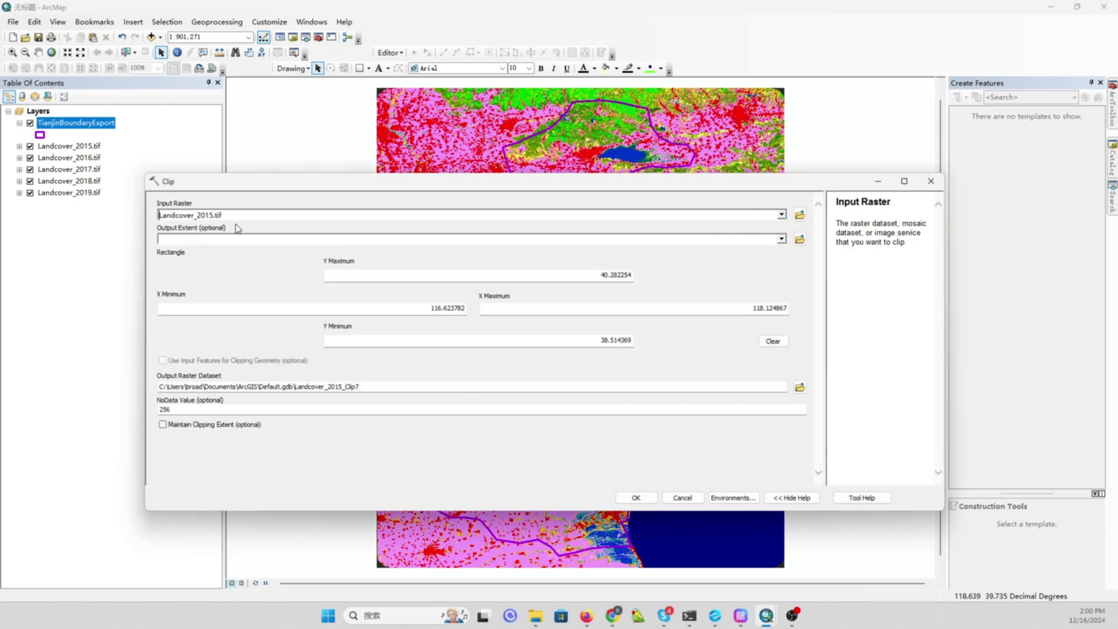
click(782, 239)
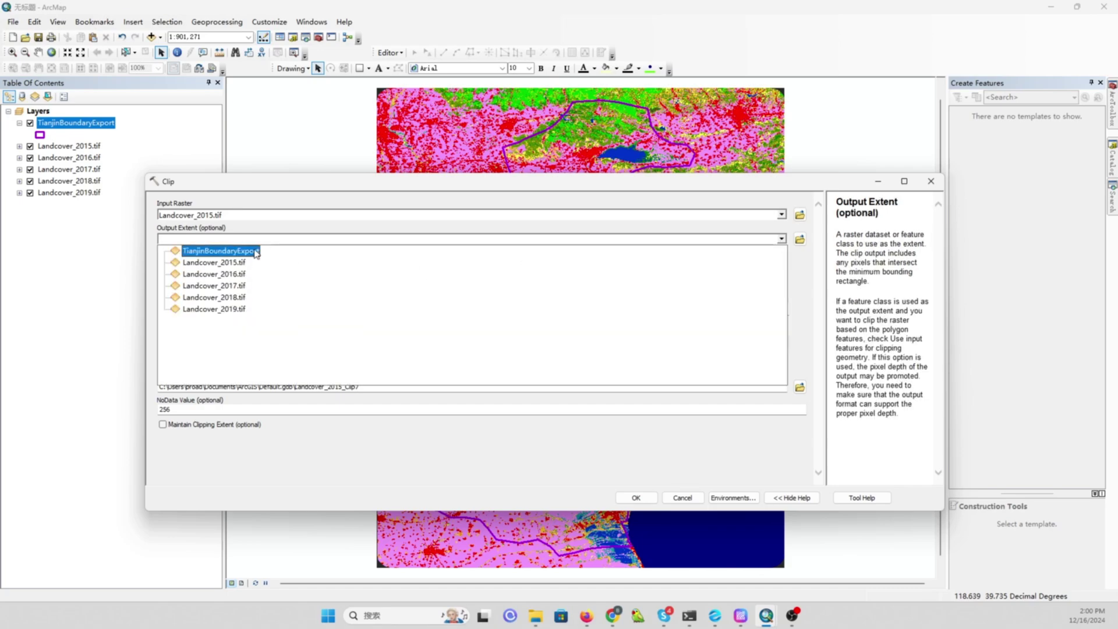
click(222, 251)
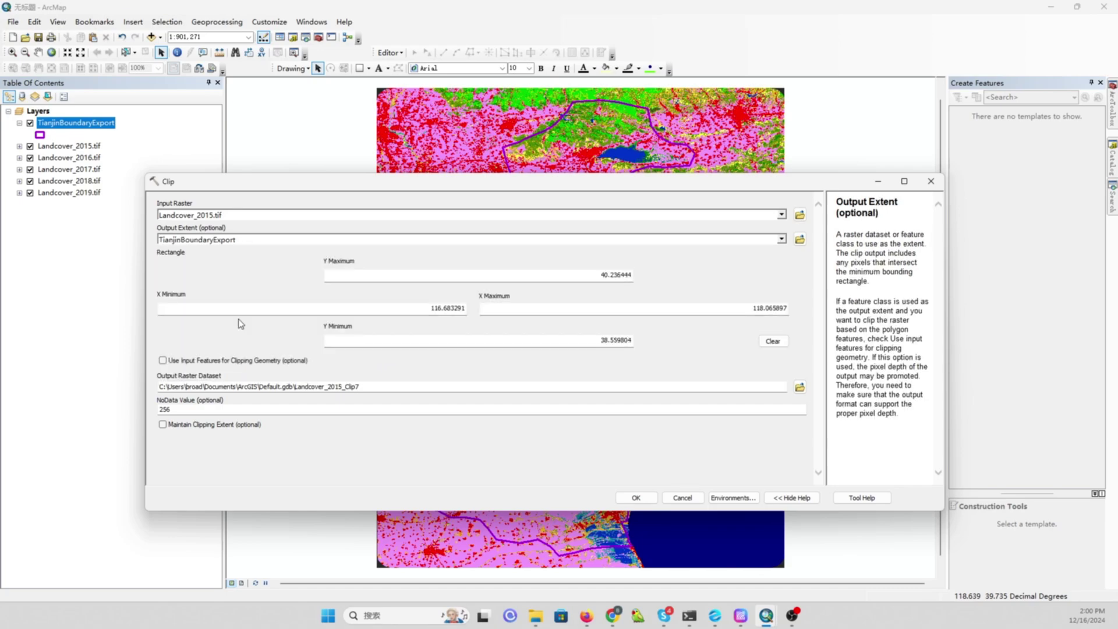
click(163, 365)
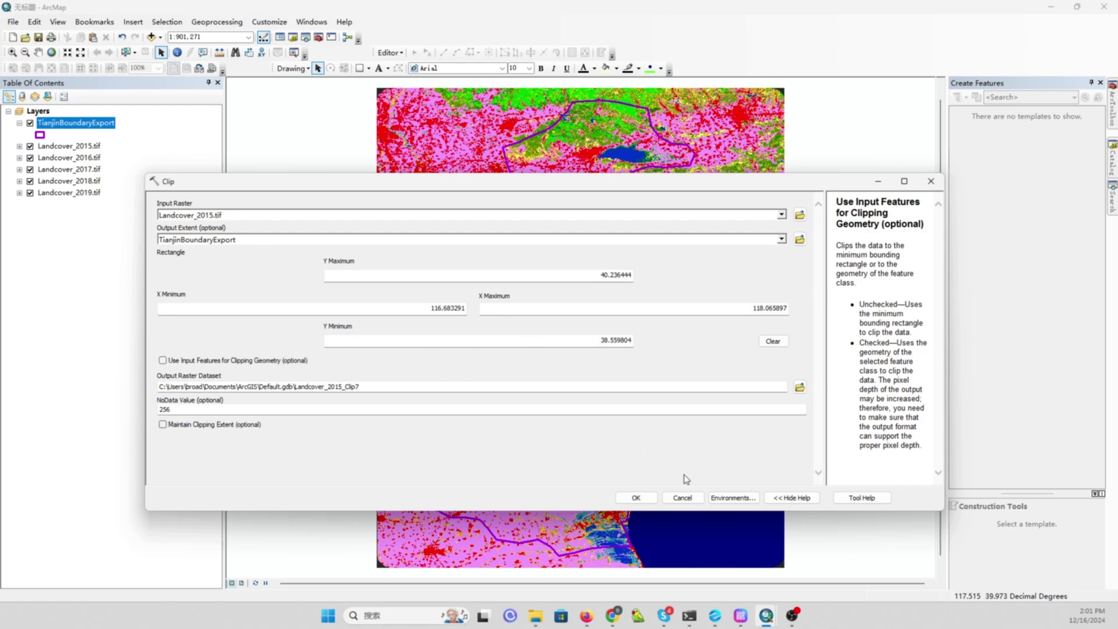
click(682, 498)
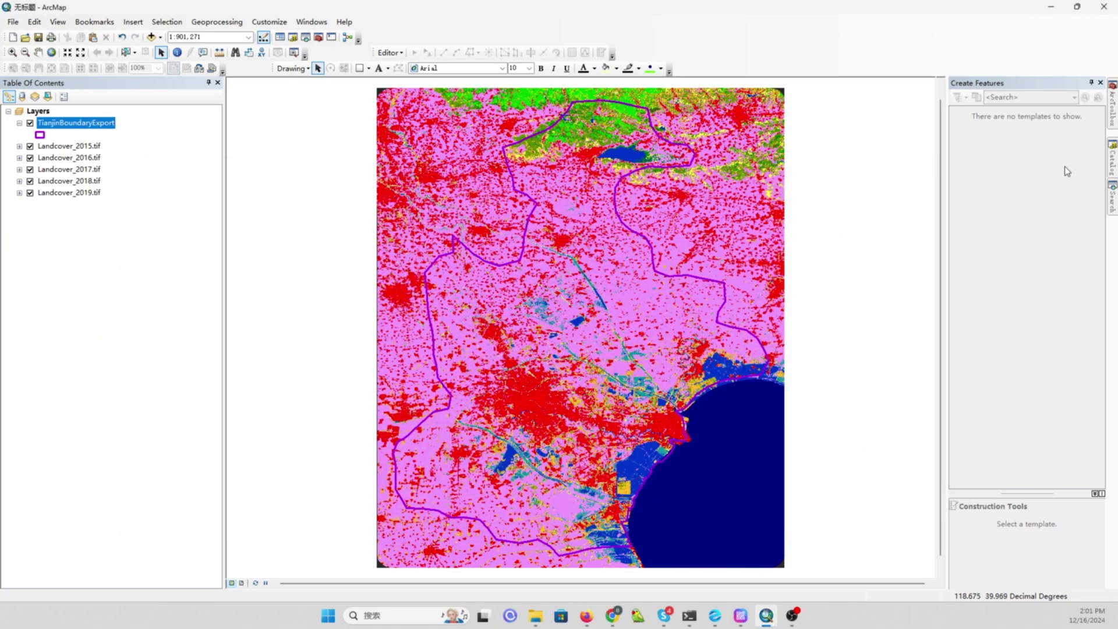
Open the raster Clip tool in batch mode and set the first row's input raster to Landcover_2015.tif
click(1113, 117)
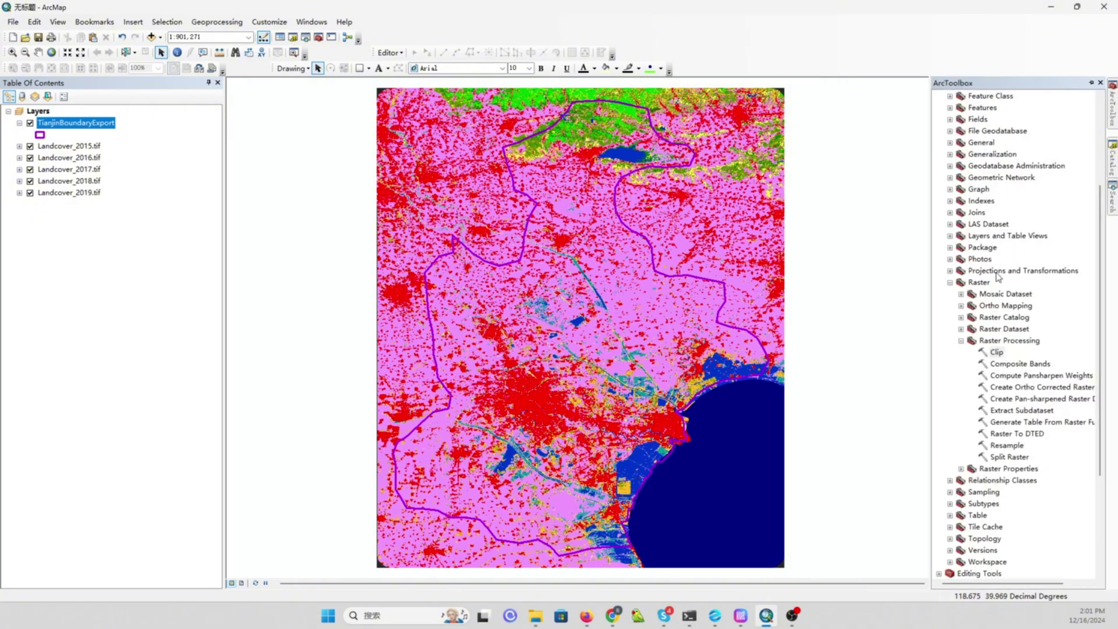
right_click(997, 352)
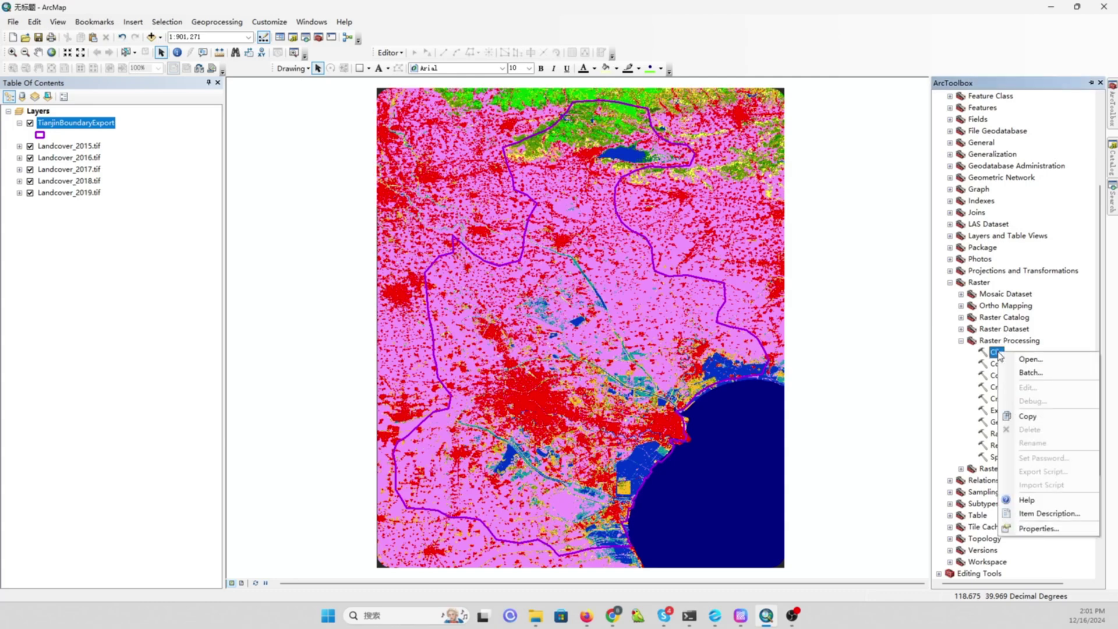
click(1029, 373)
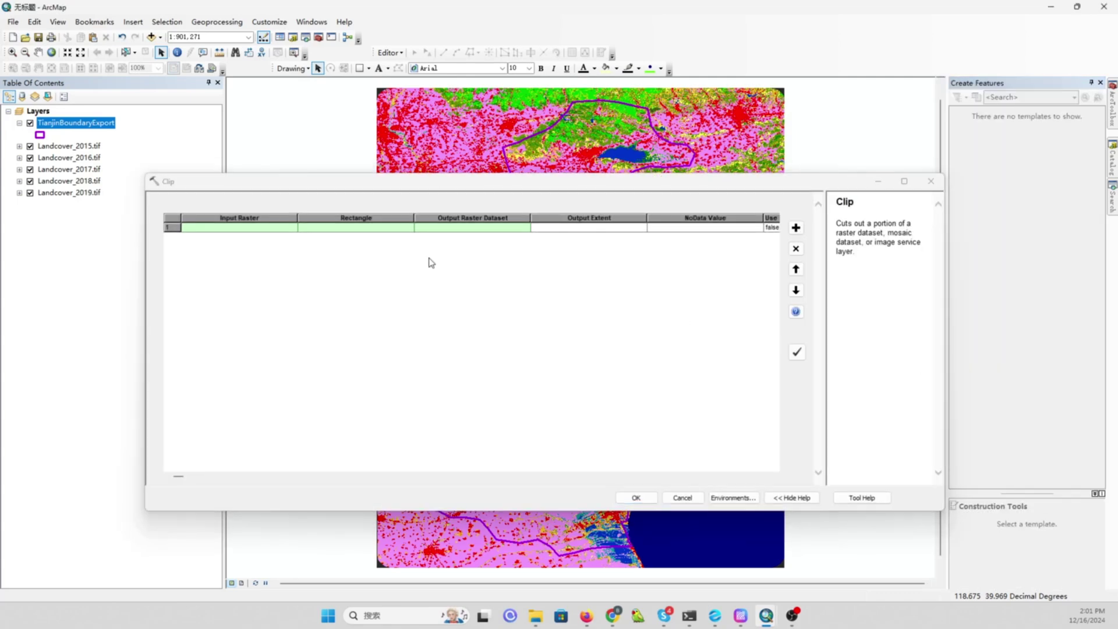
click(272, 229)
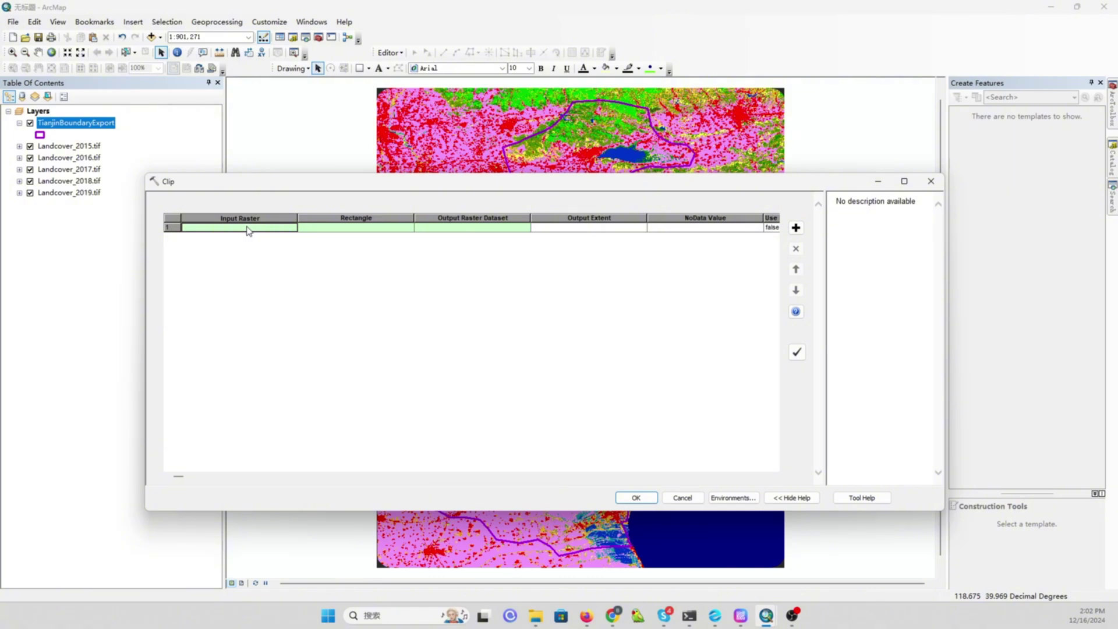
double_click(249, 230)
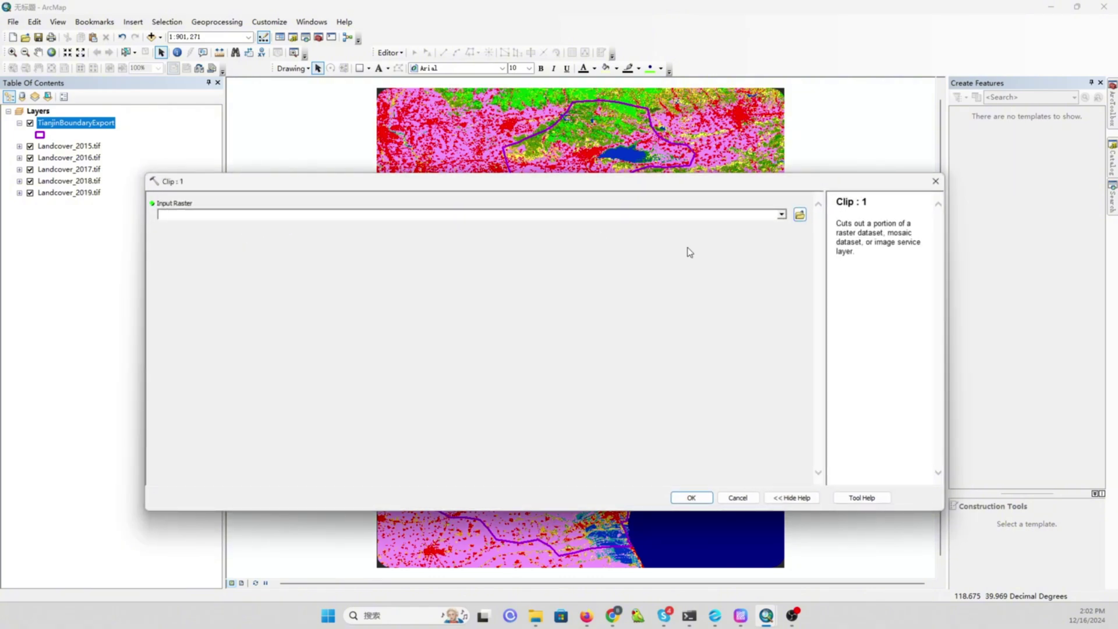
click(781, 215)
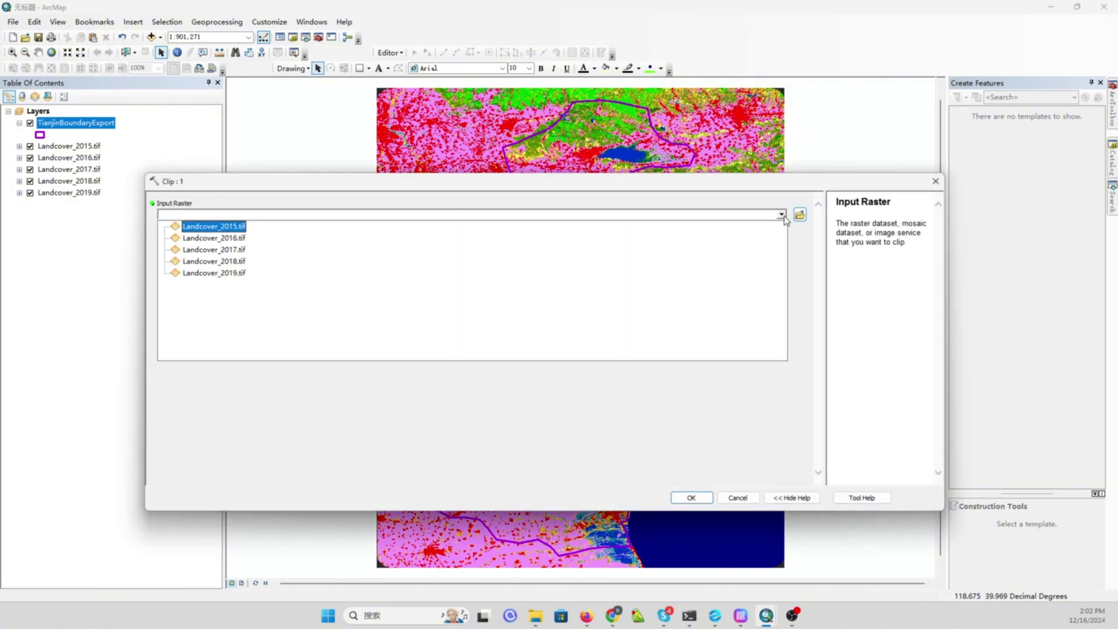
click(242, 231)
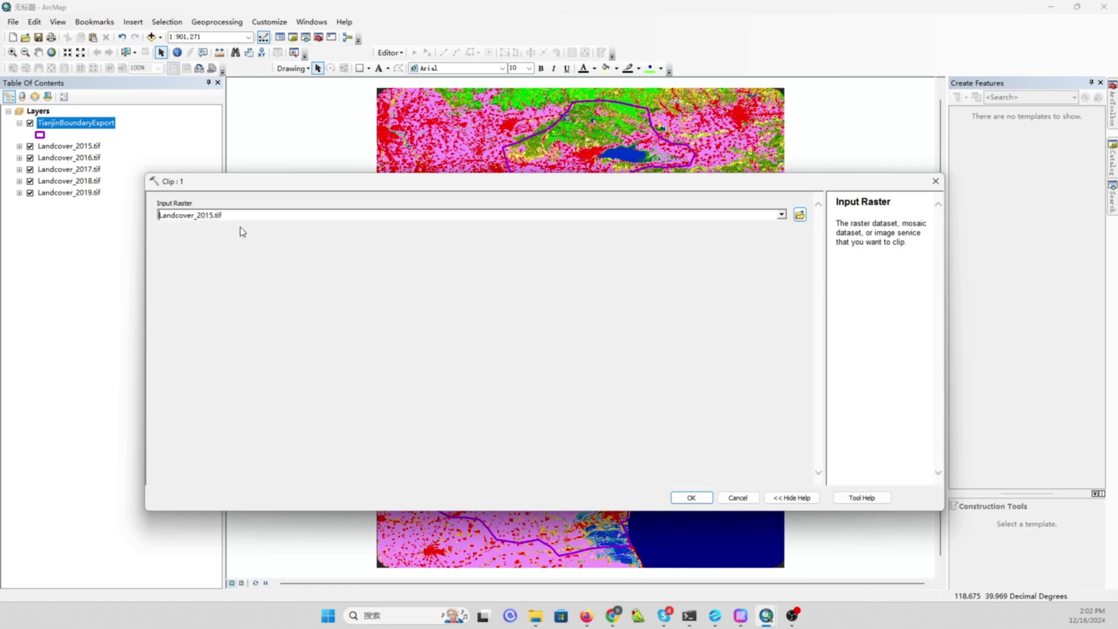
click(688, 498)
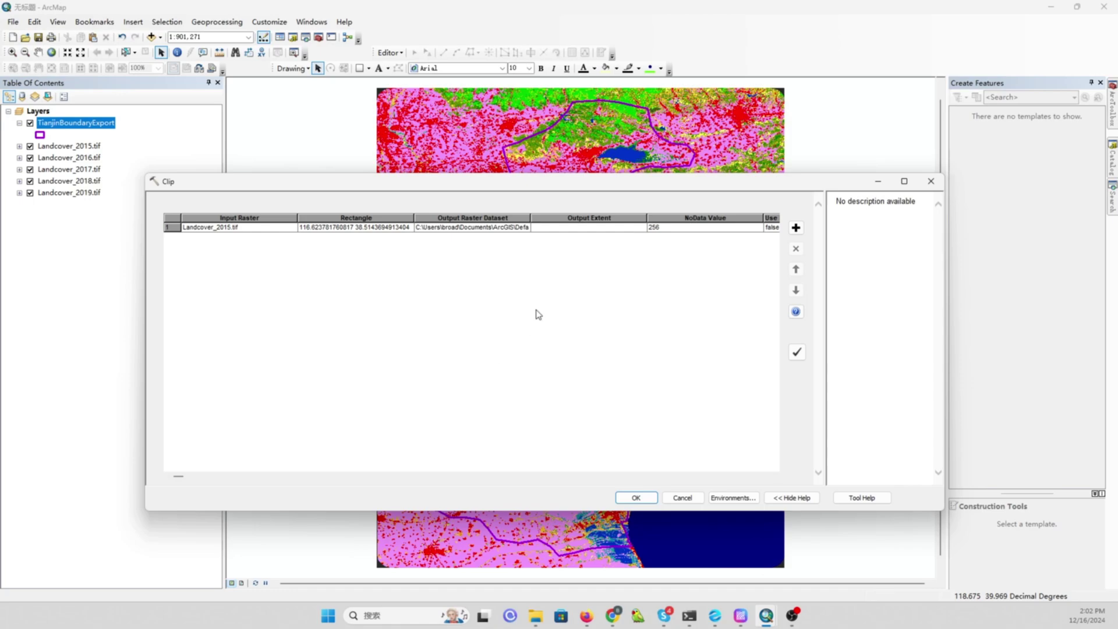
Set the output extent of the Landcover_2015.tif row to TianjinBoundaryExport
click(627, 233)
double_click(626, 233)
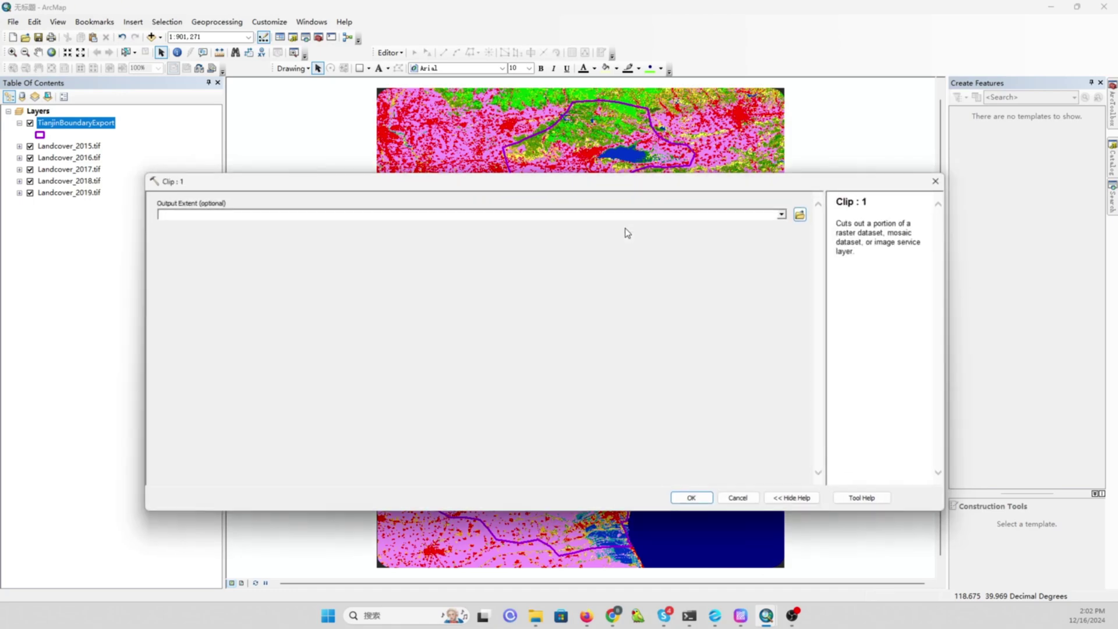
click(781, 215)
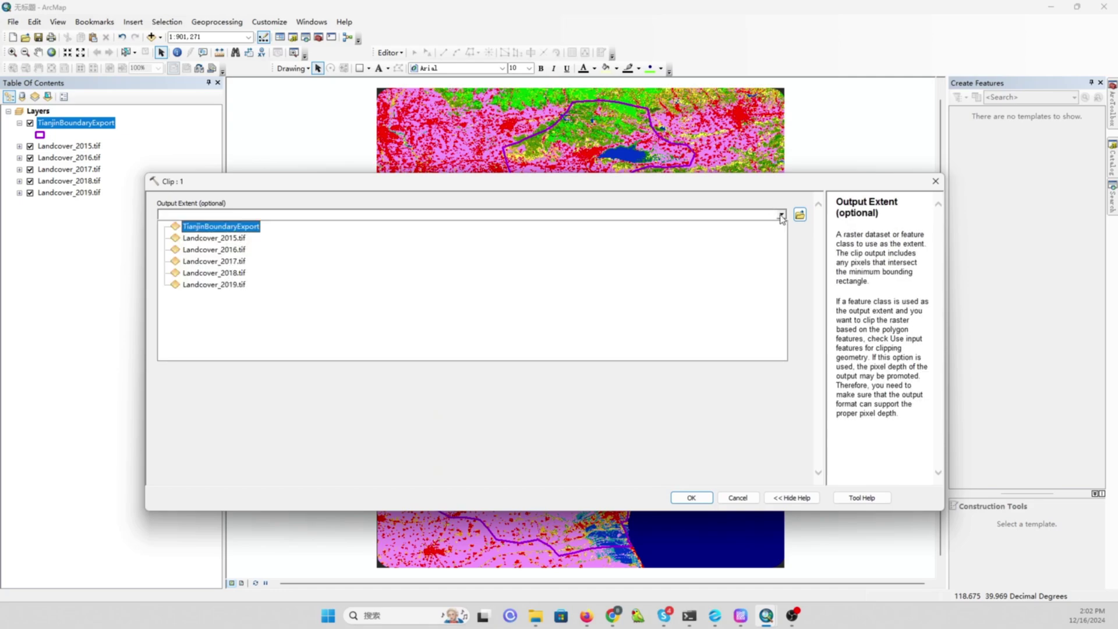
click(252, 229)
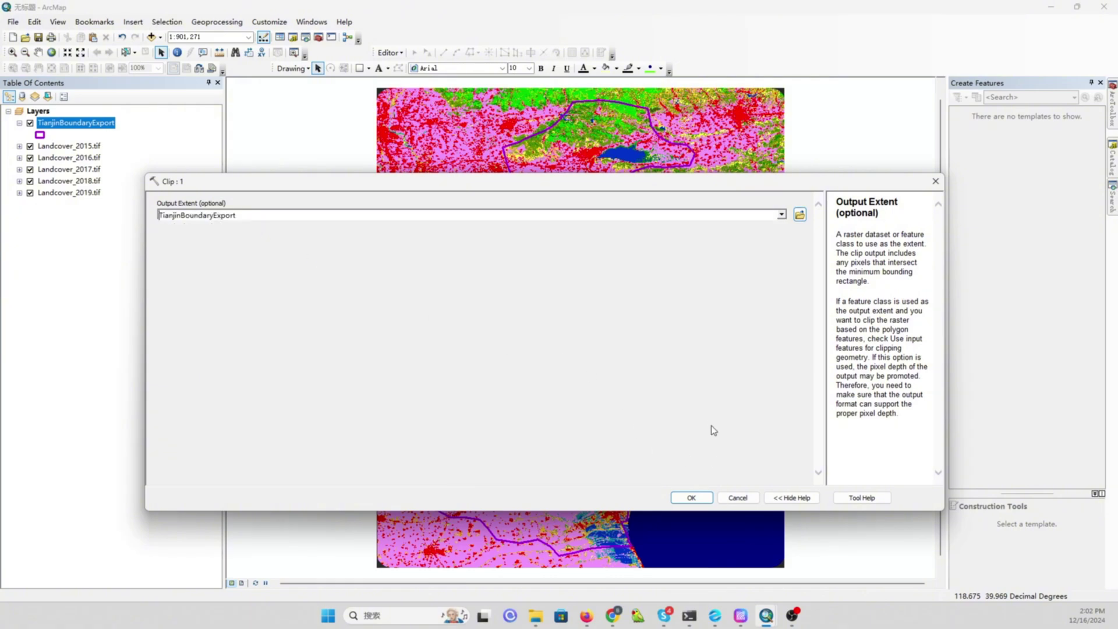
click(691, 497)
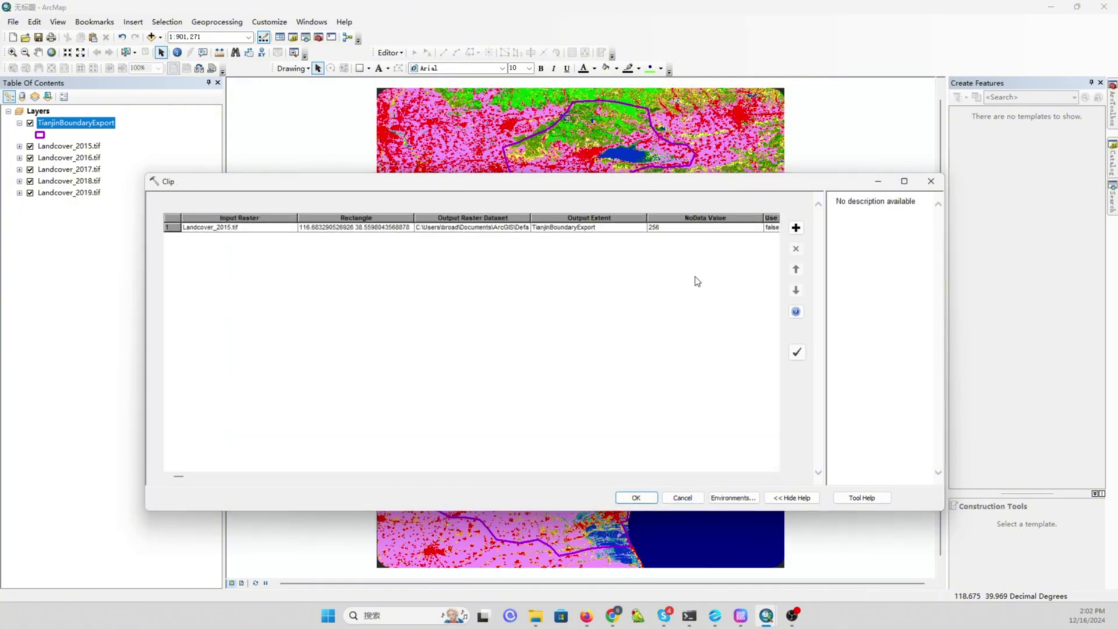
Set Use Input Features for Clipping Geometry to ClippingGeometry in the Landcover_2015.tif row
click(775, 477)
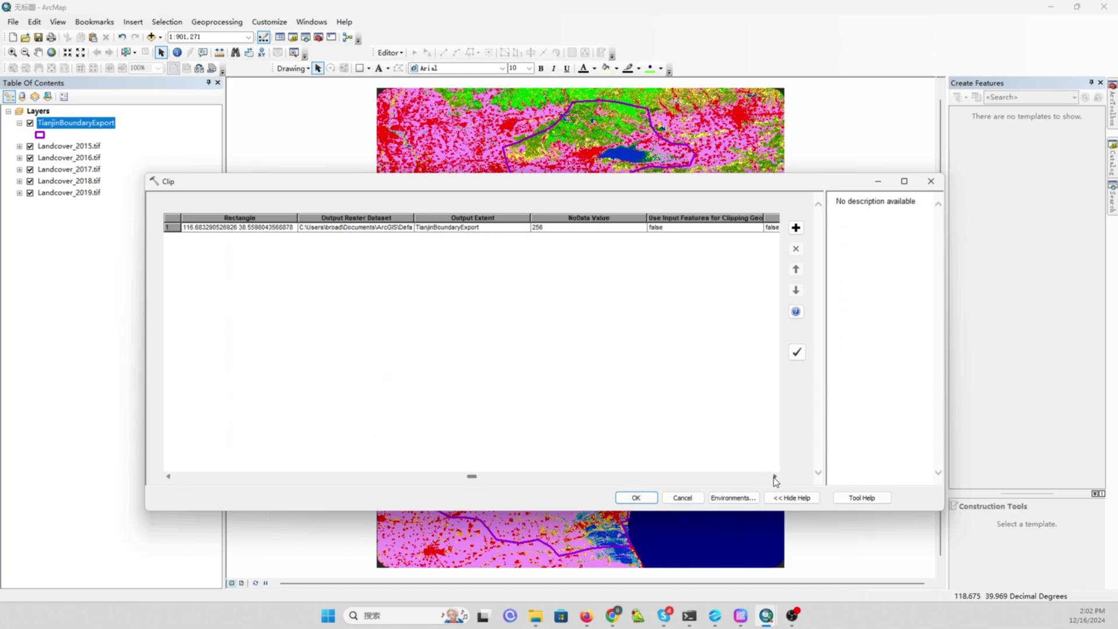
click(774, 477)
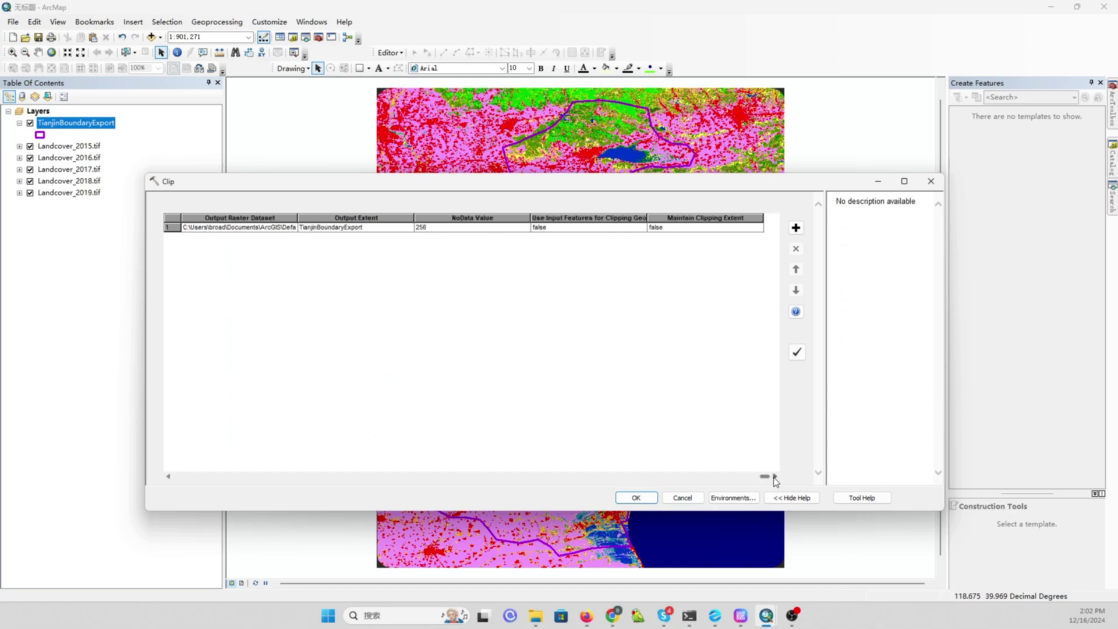
click(722, 227)
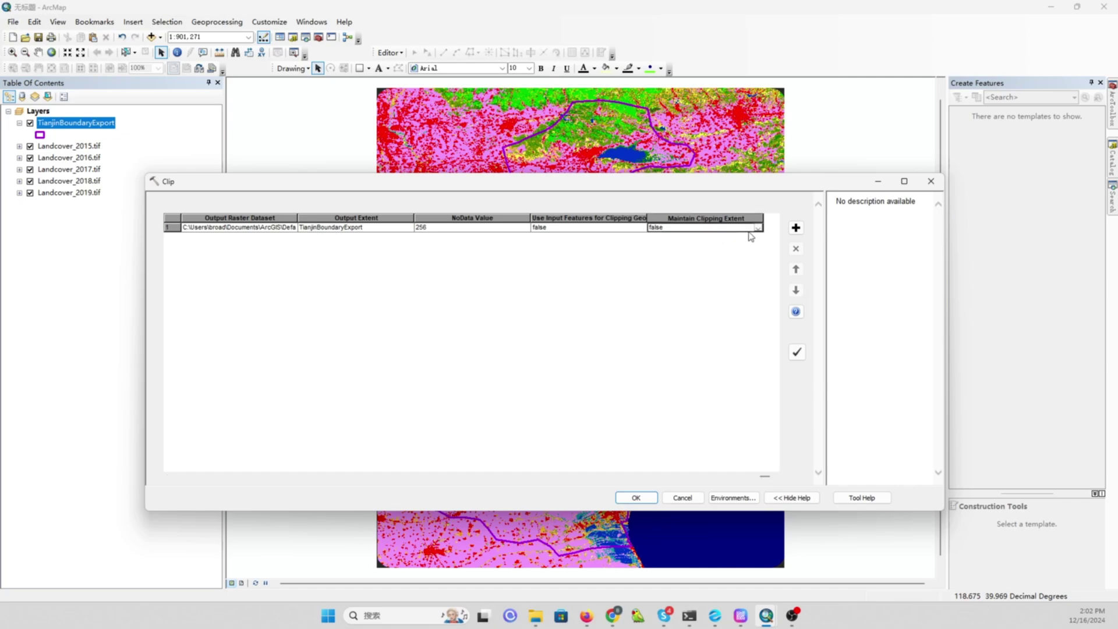
click(758, 230)
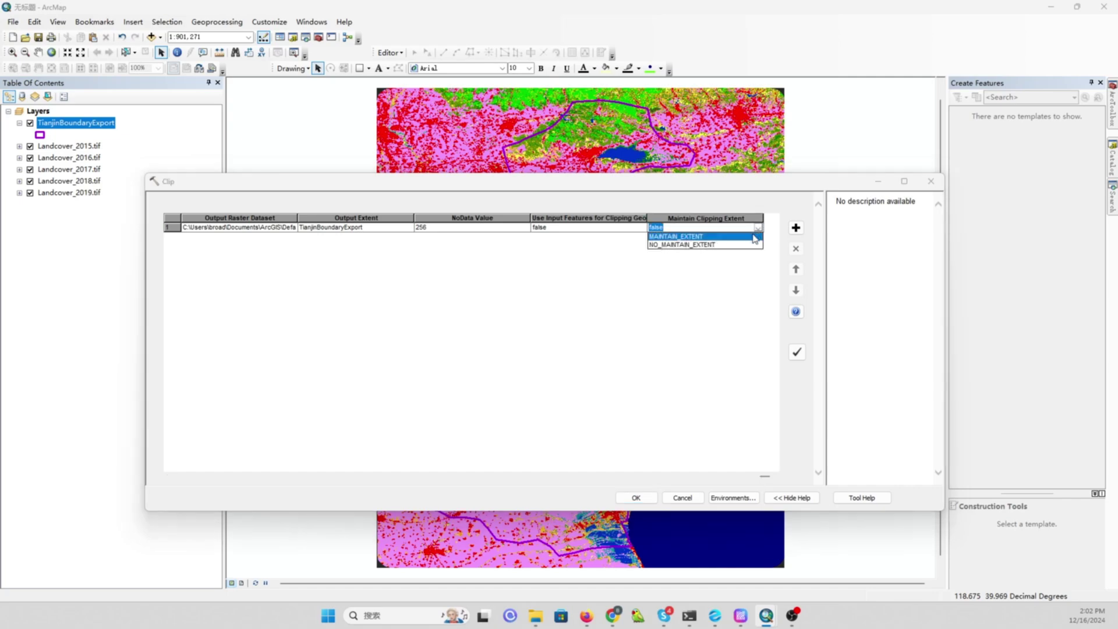
click(694, 323)
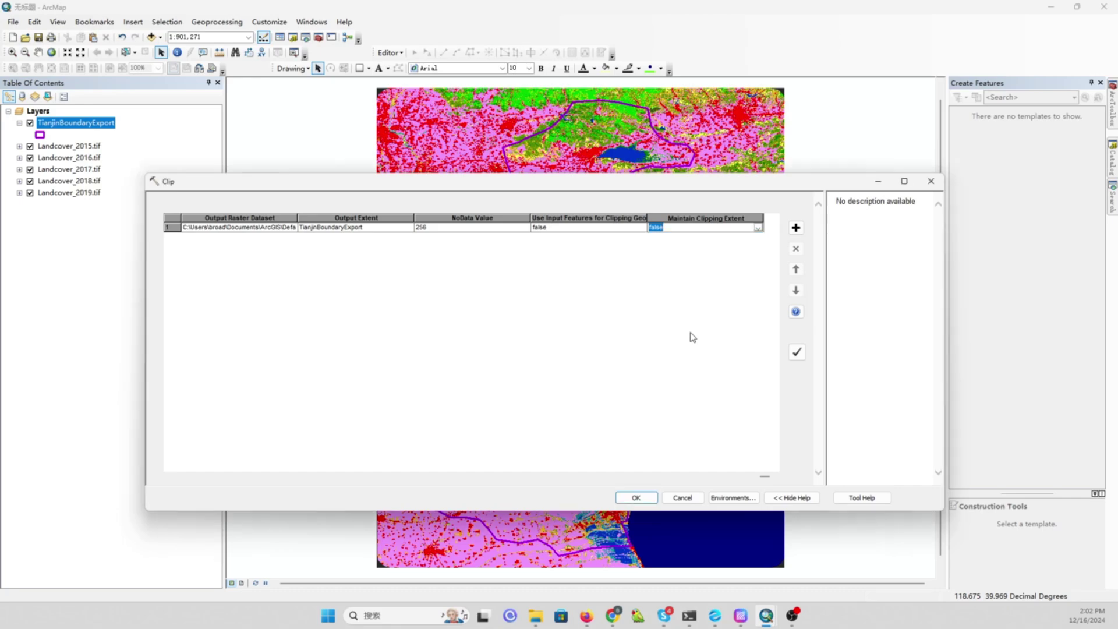
click(621, 229)
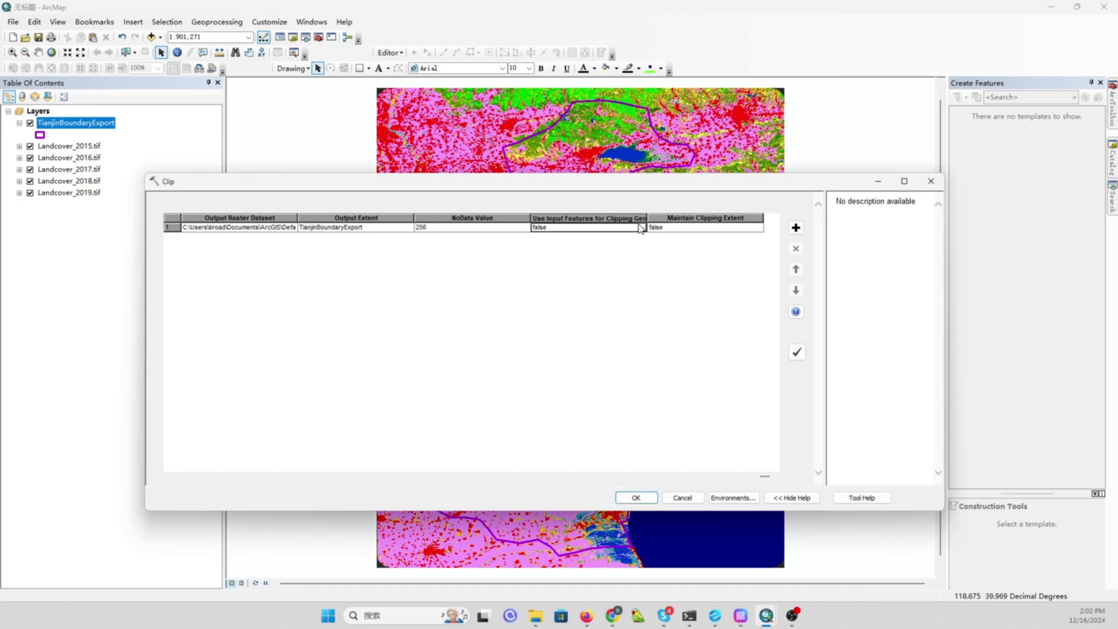
click(641, 229)
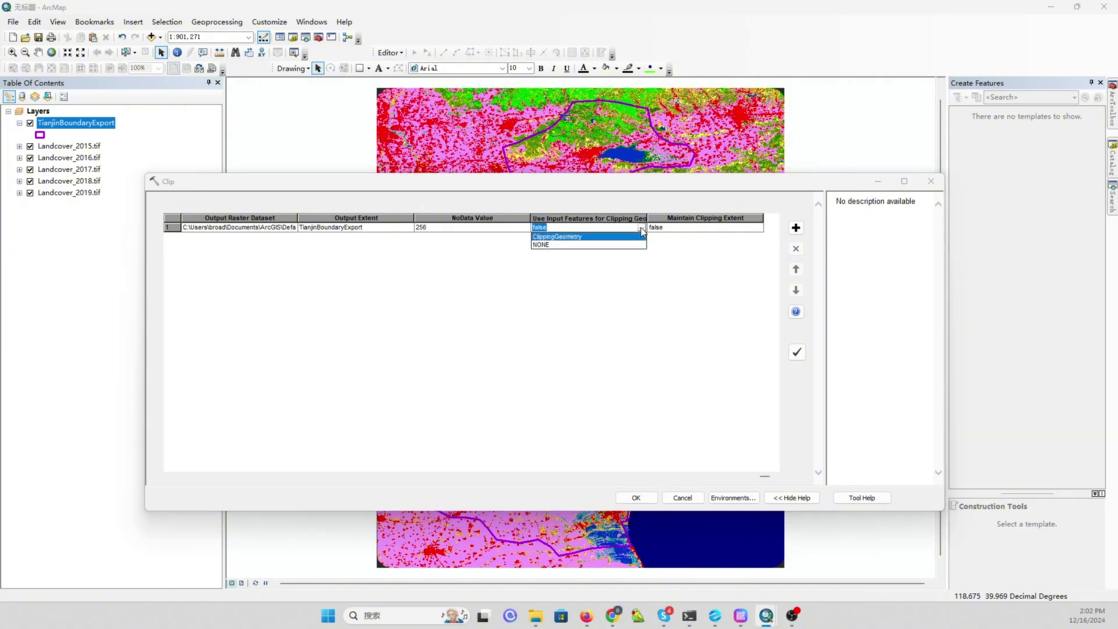
click(579, 241)
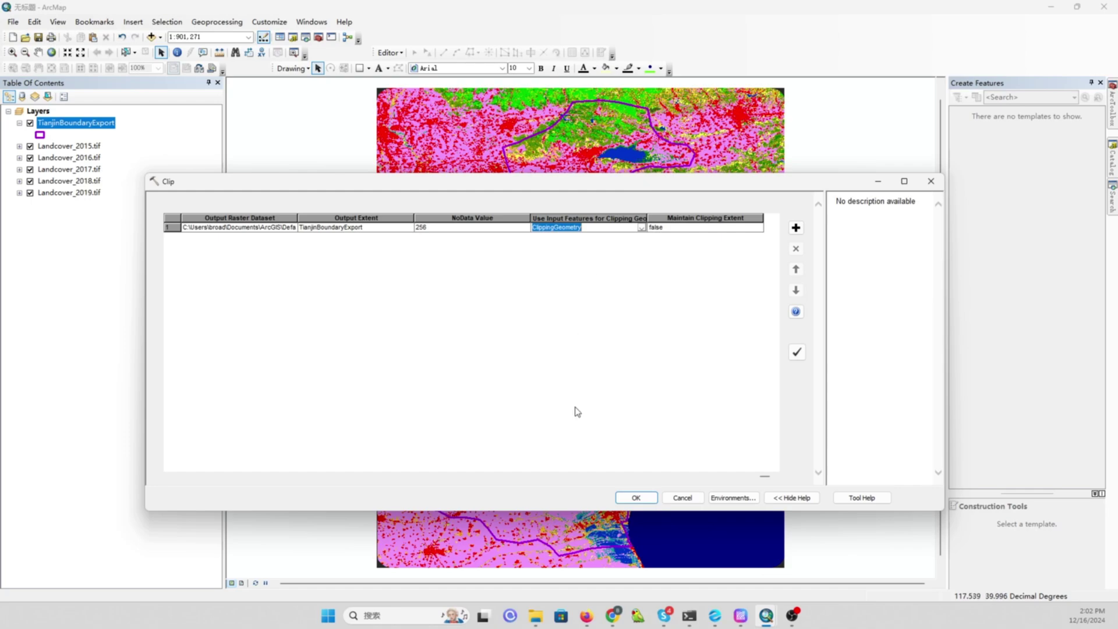
click(639, 498)
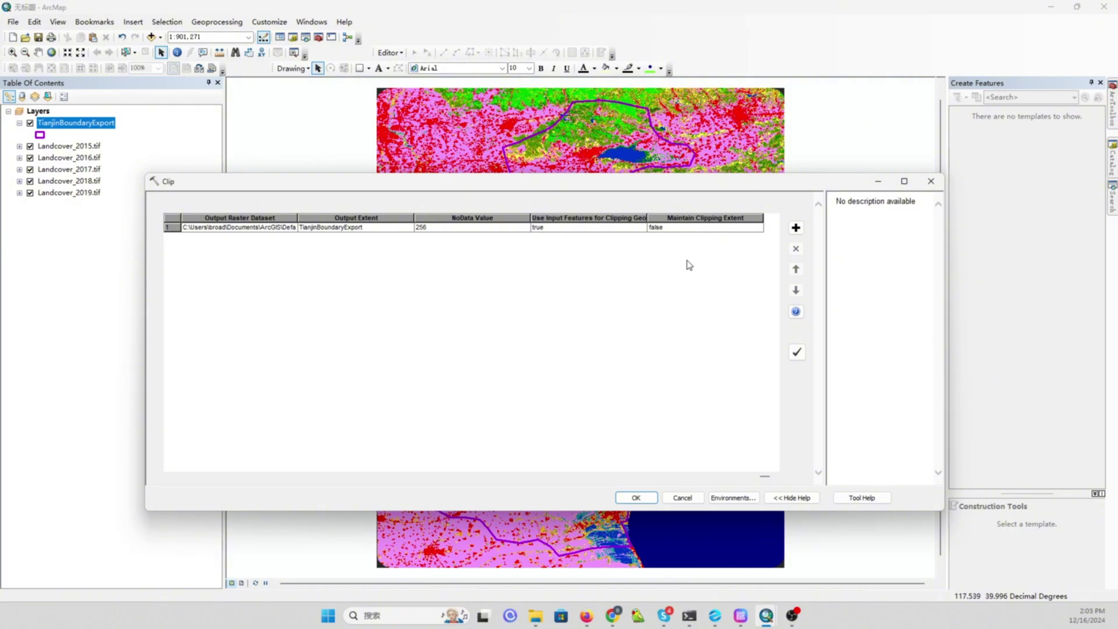
Add a second row to the batch Clip table with Landcover_2016.tif as its input raster
click(797, 228)
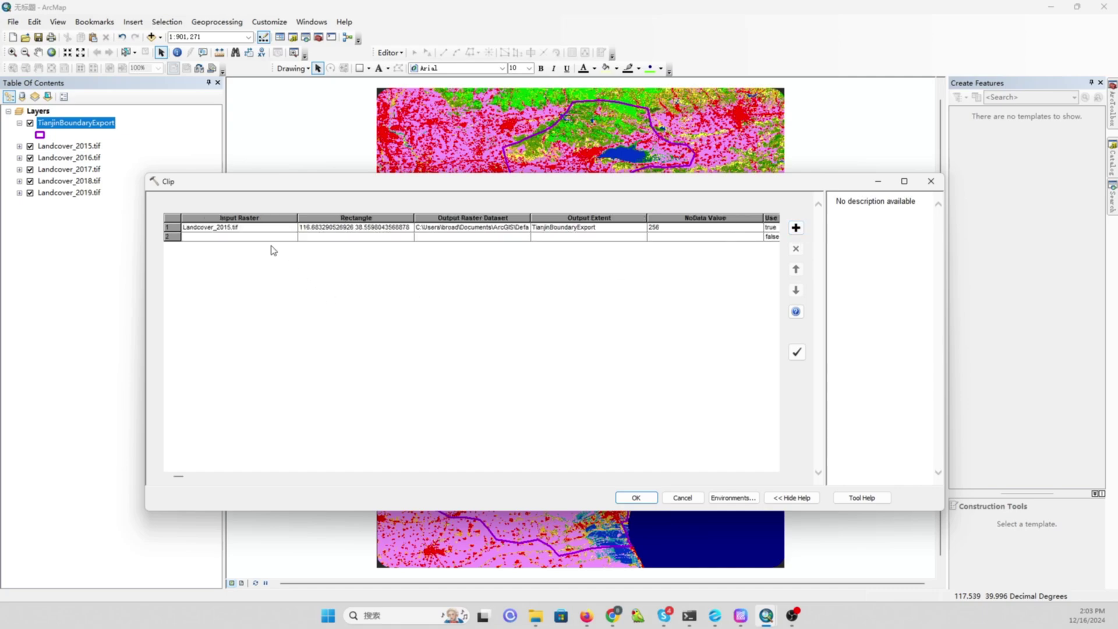
click(287, 237)
double_click(287, 237)
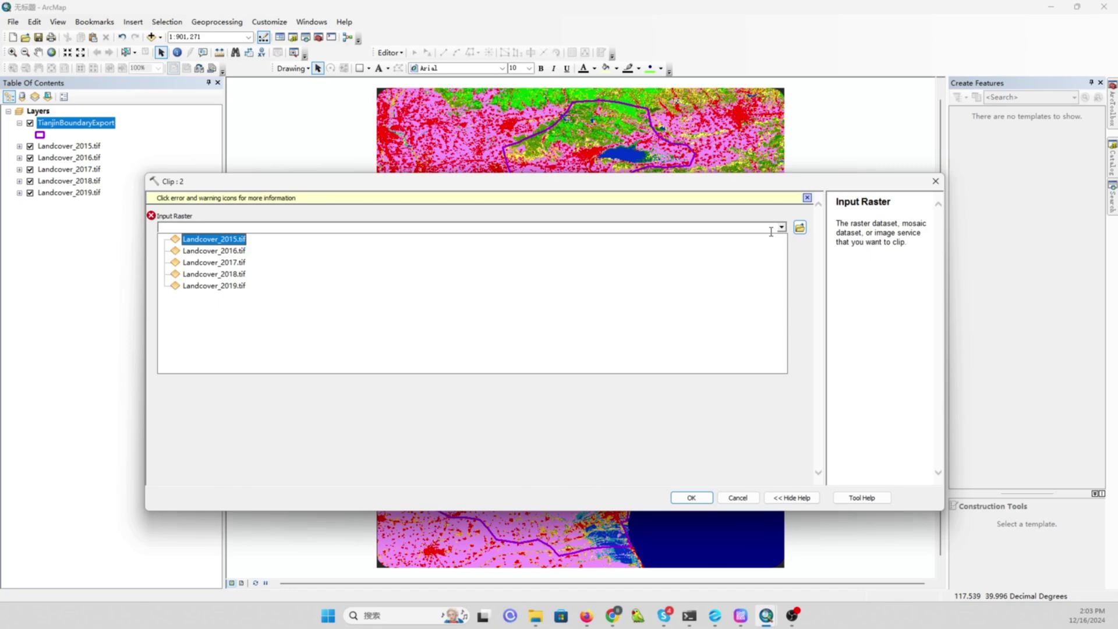
click(240, 252)
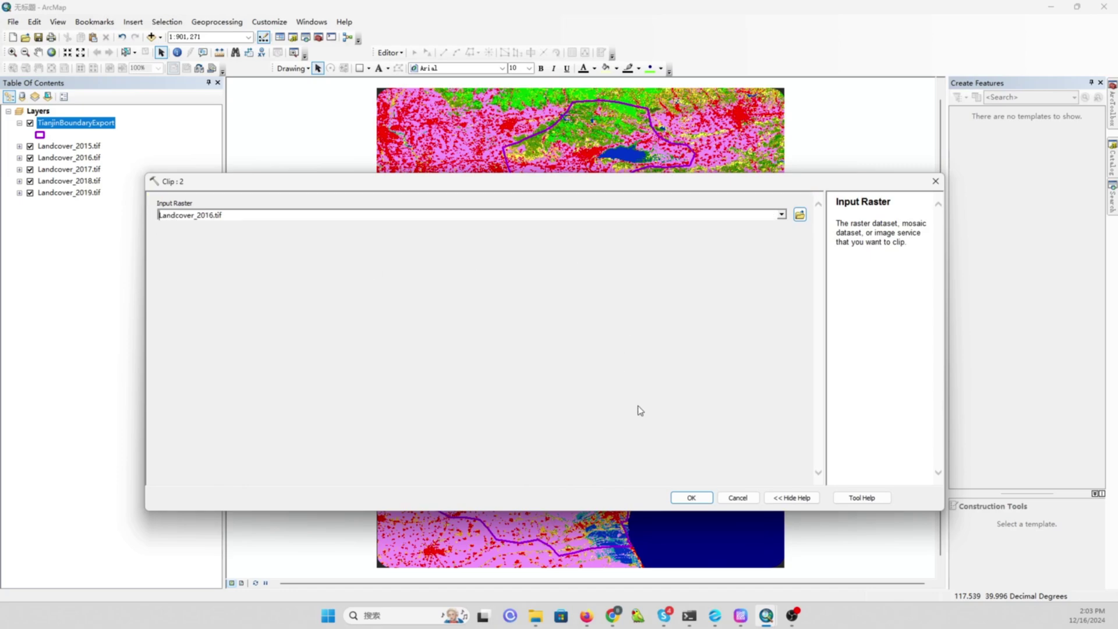
click(691, 497)
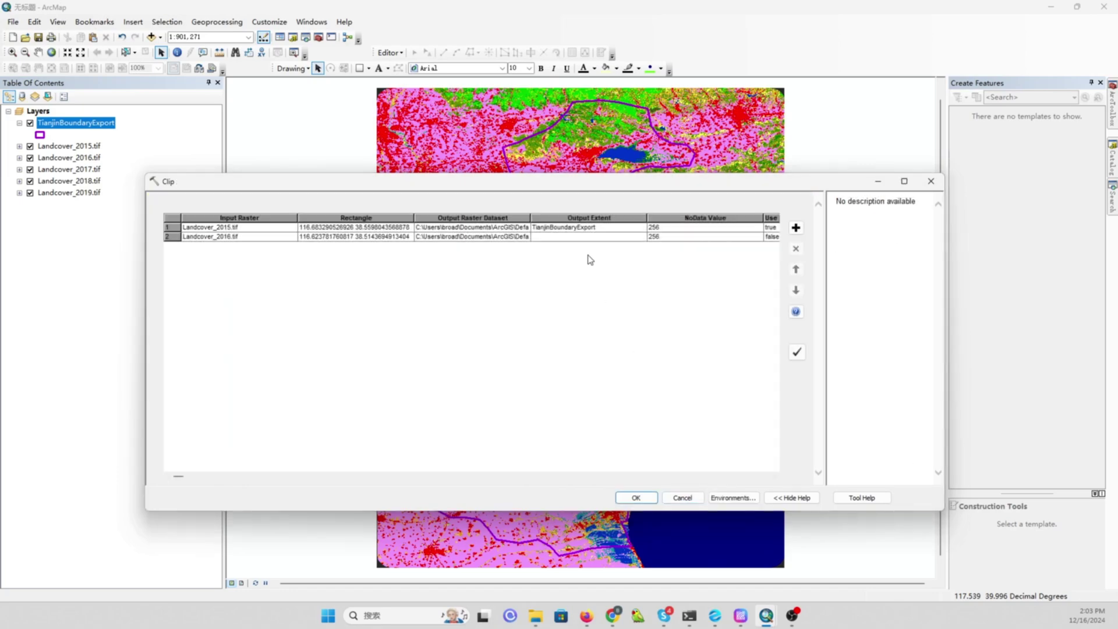
Set the output extent of the Landcover_2016.tif row to TianjinBoundaryExport
click(597, 237)
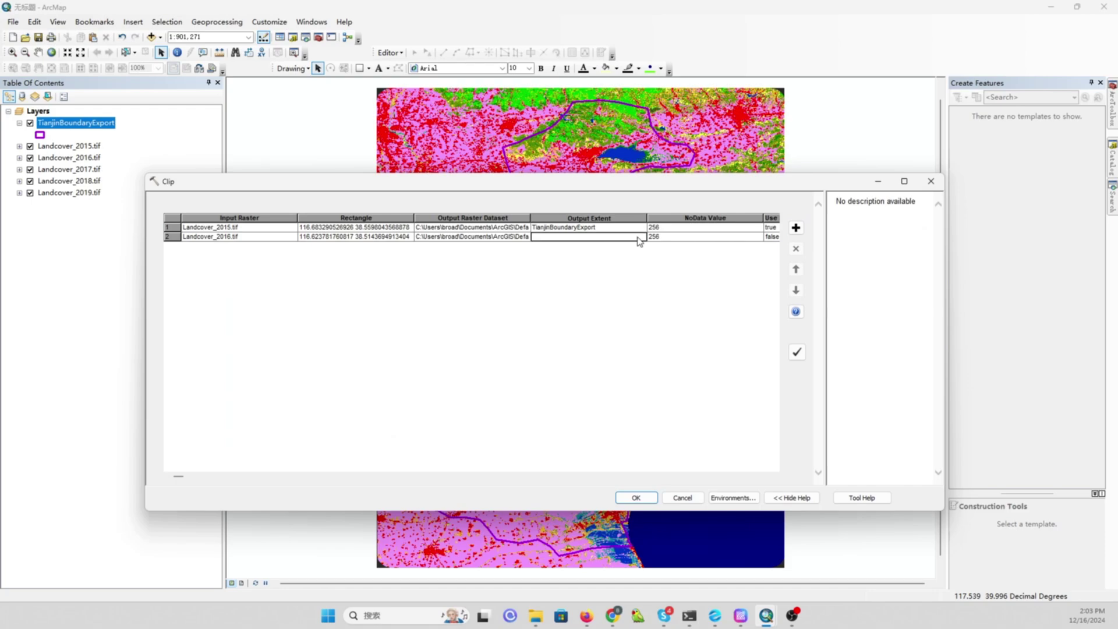
click(639, 234)
click(638, 228)
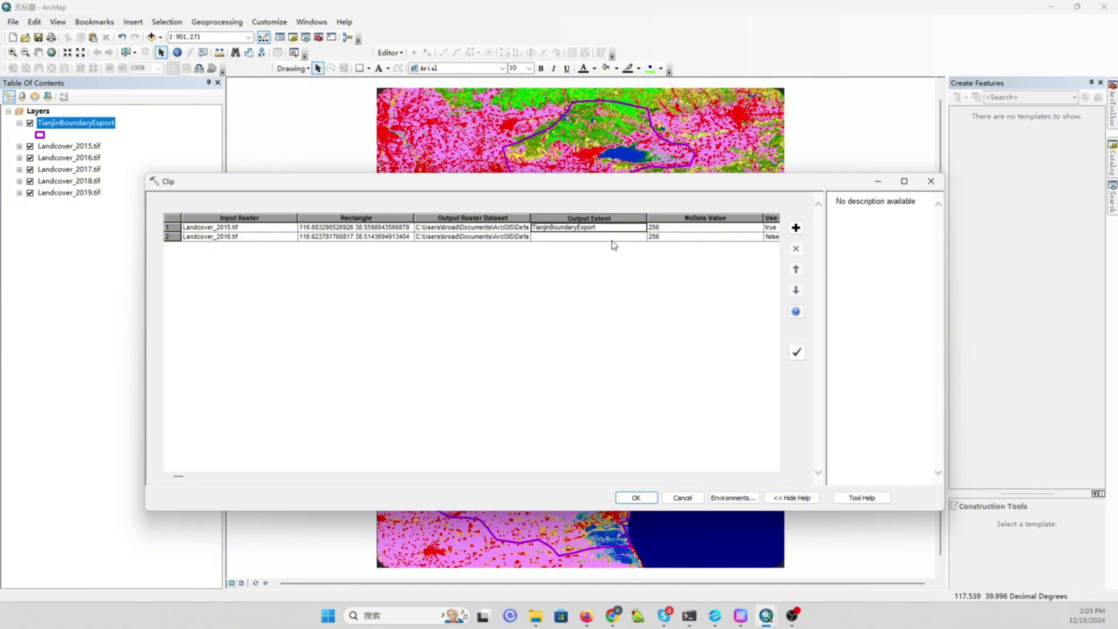
click(616, 238)
text(TianjinBoundaryExport)
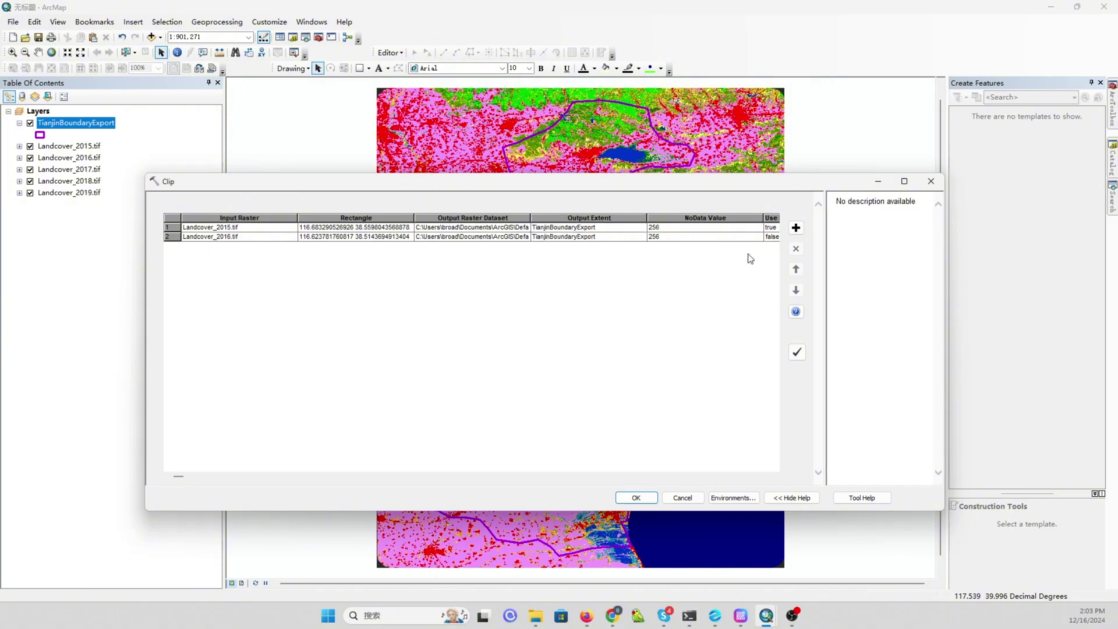
Set Use Input Features for Clipping Geometry to ClippingGeometry in the Landcover_2016.tif row
click(770, 228)
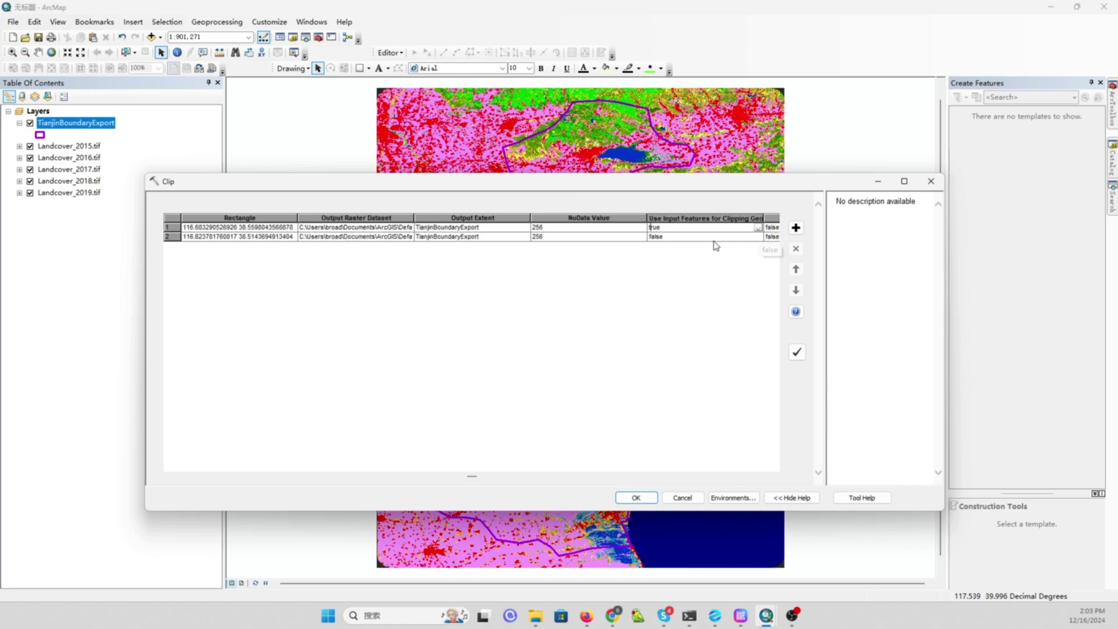
click(739, 237)
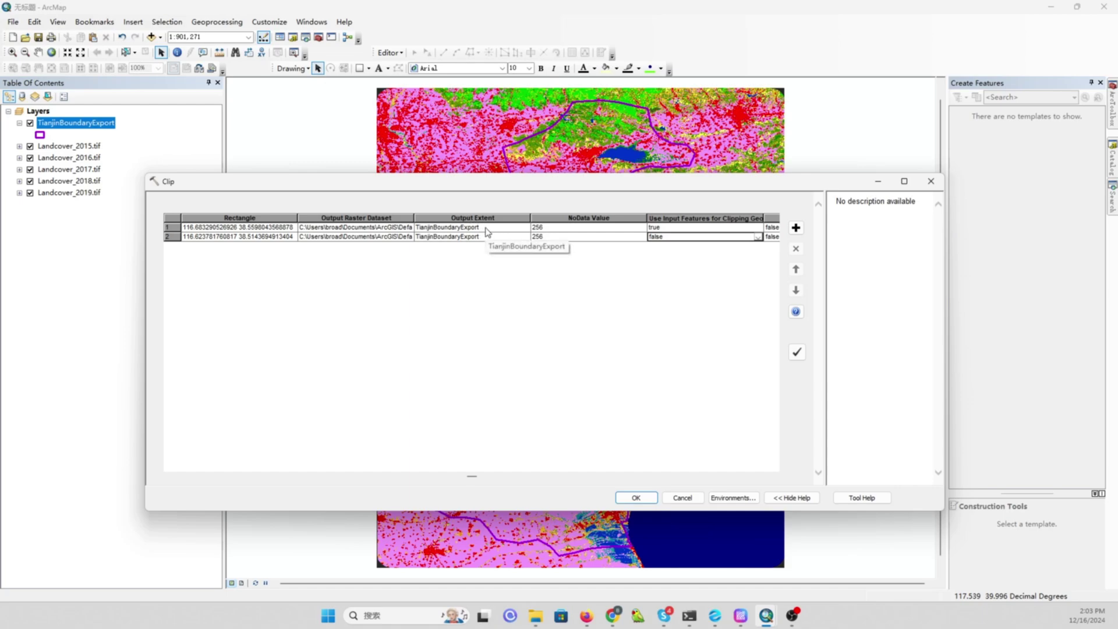
click(758, 237)
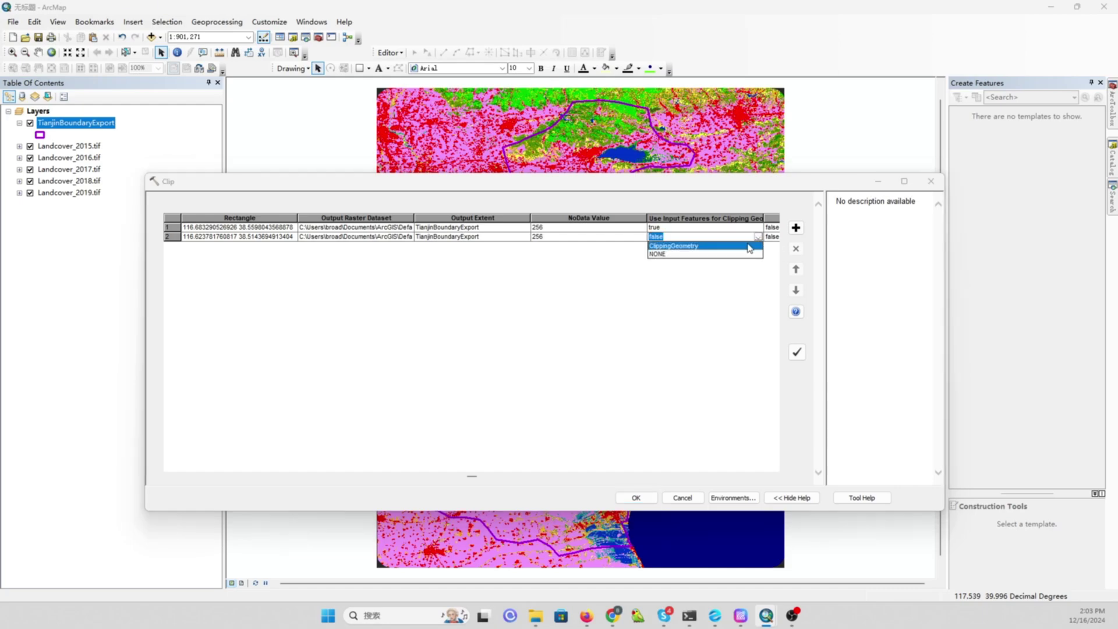
click(698, 250)
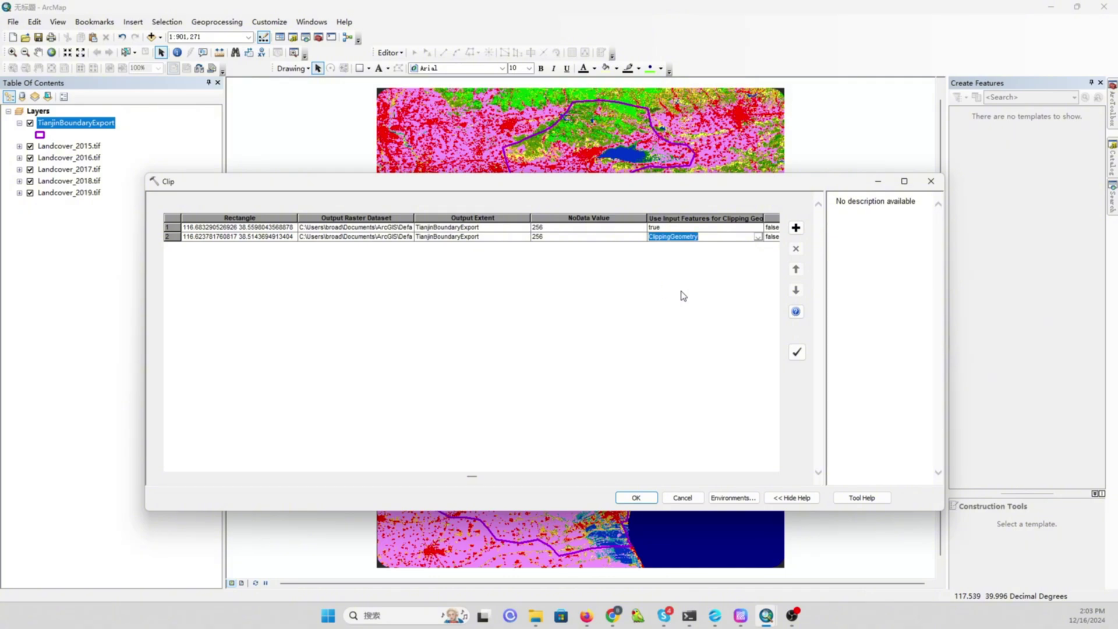
Add a third row to the batch Clip table with Landcover_2017.tif as its input raster
click(796, 228)
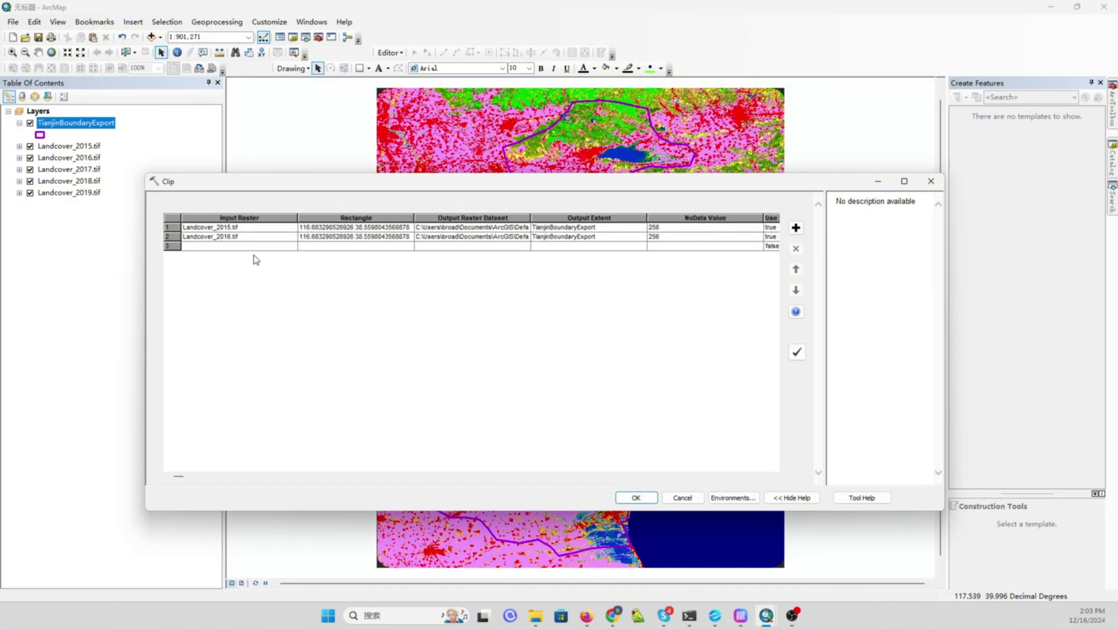
click(281, 247)
double_click(281, 246)
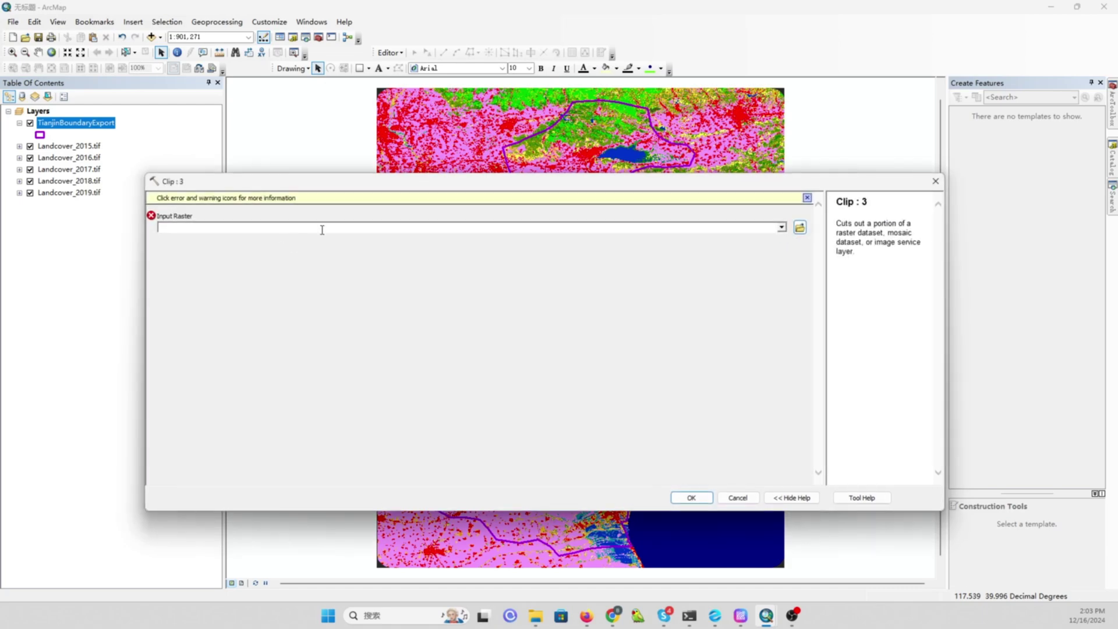
click(782, 227)
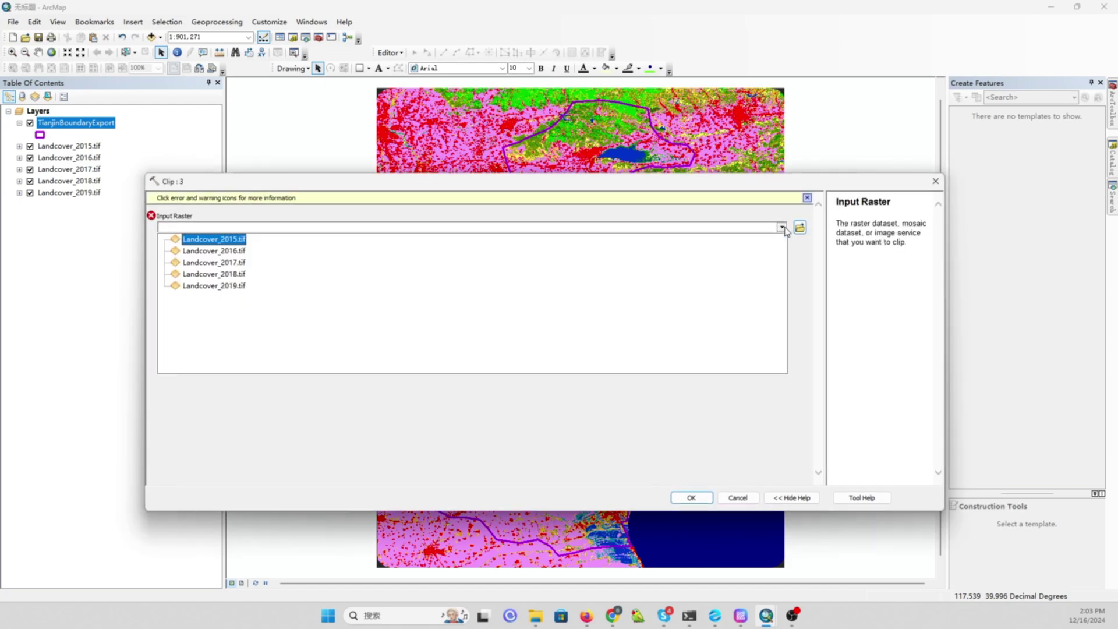
click(228, 262)
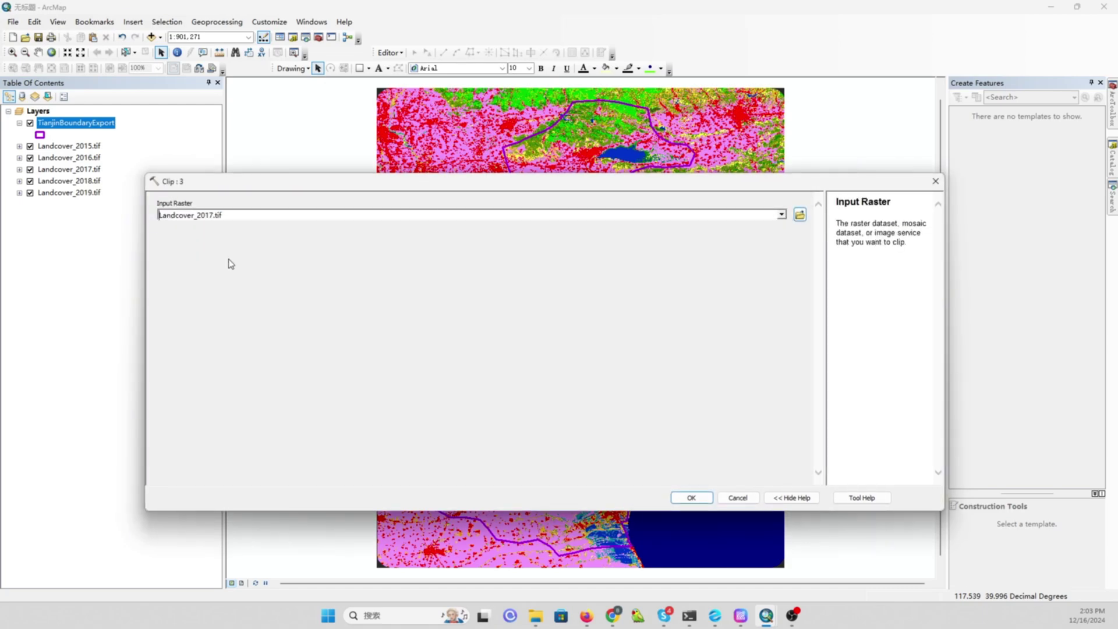
click(691, 497)
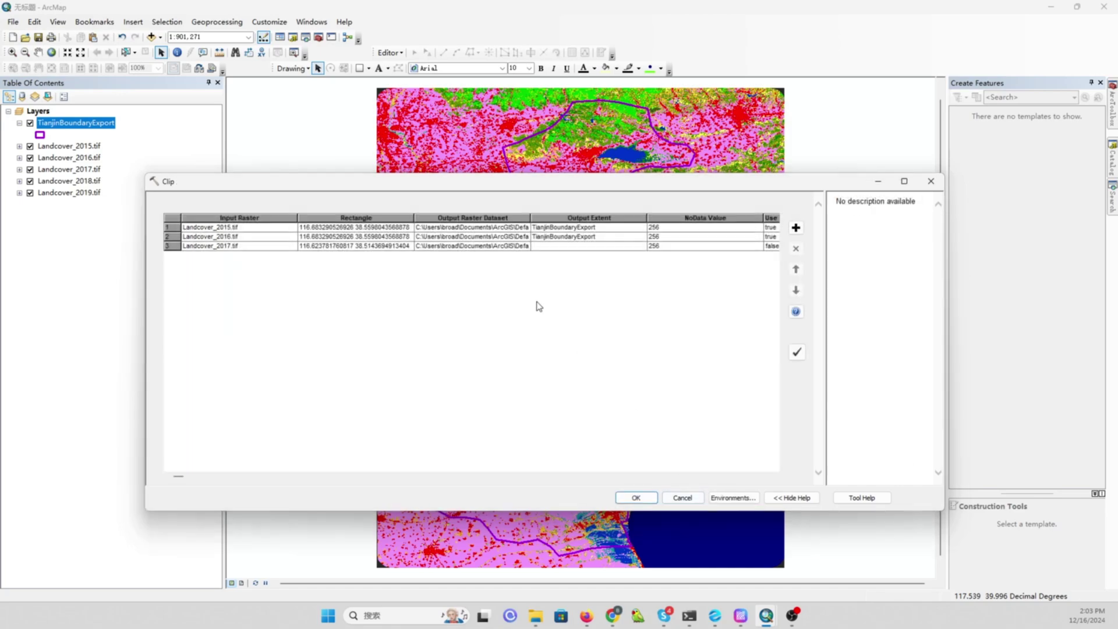
In the Landcover_2017.tif row, set the output extent to TianjinBoundaryExport and Use Input Features for Clipping Geometry to ClippingGeometry
click(635, 246)
click(768, 248)
click(759, 247)
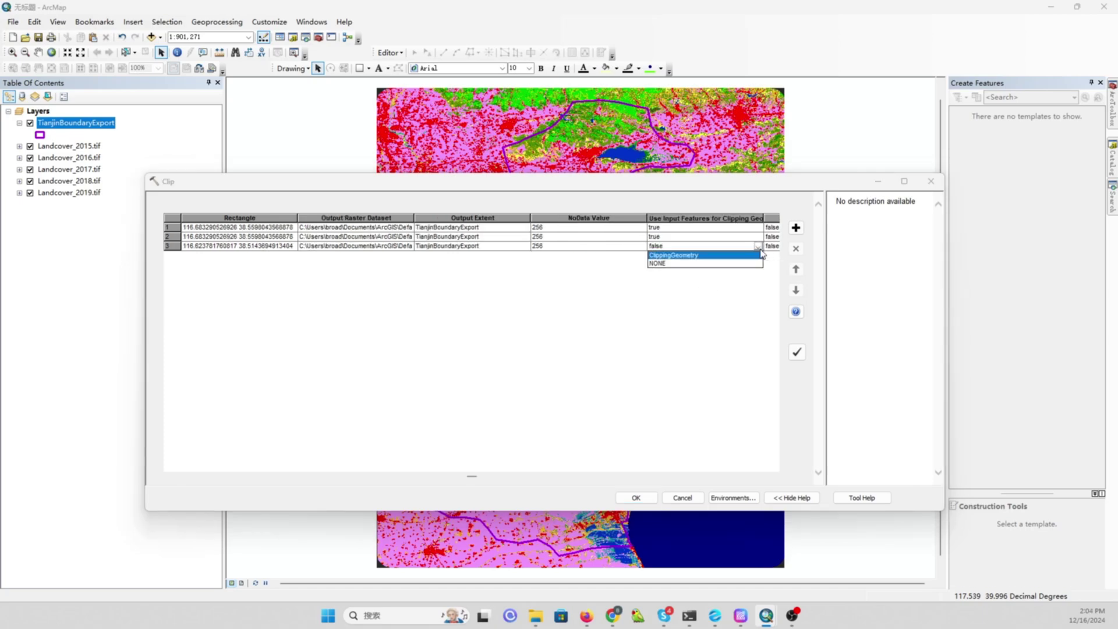
click(703, 255)
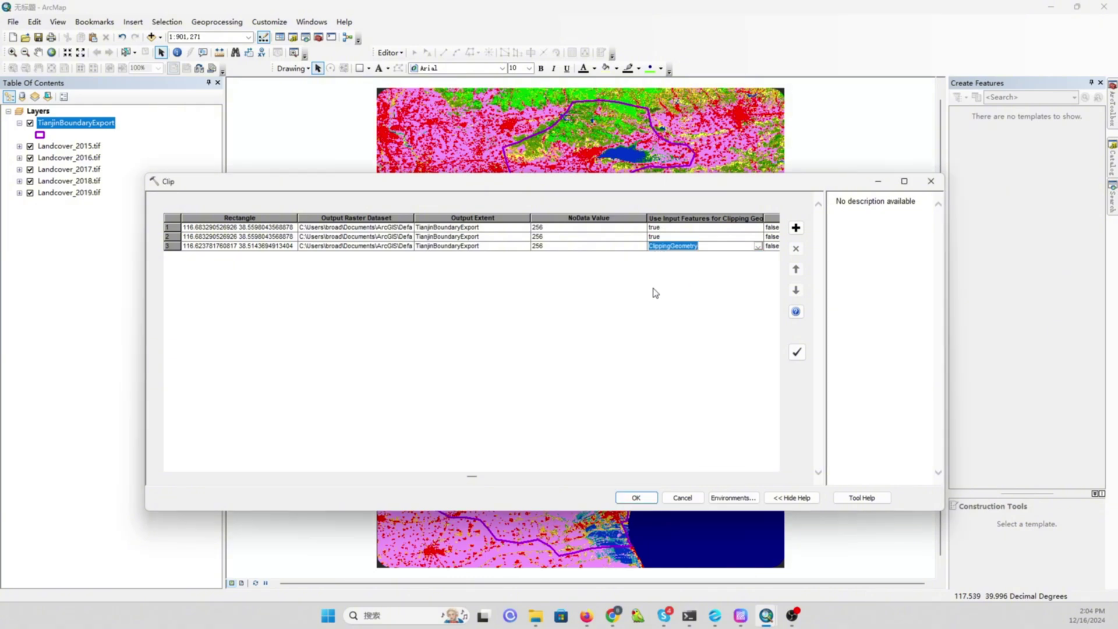
Add two more rows to the batch Clip table and set the fourth row's input raster to Landcover_2018.tif
click(796, 227)
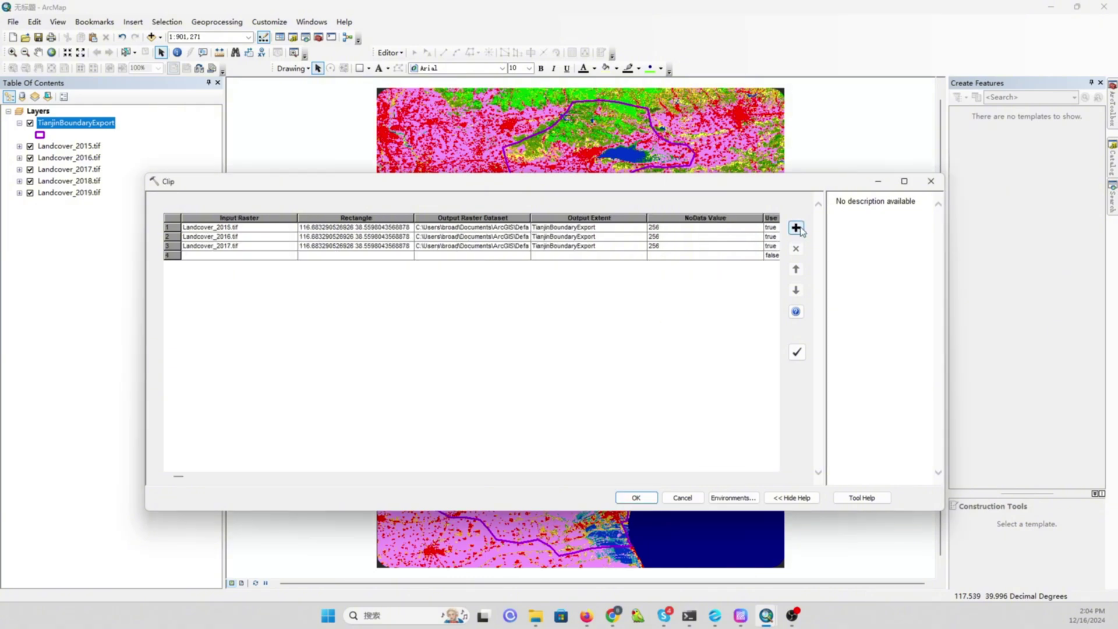
click(796, 228)
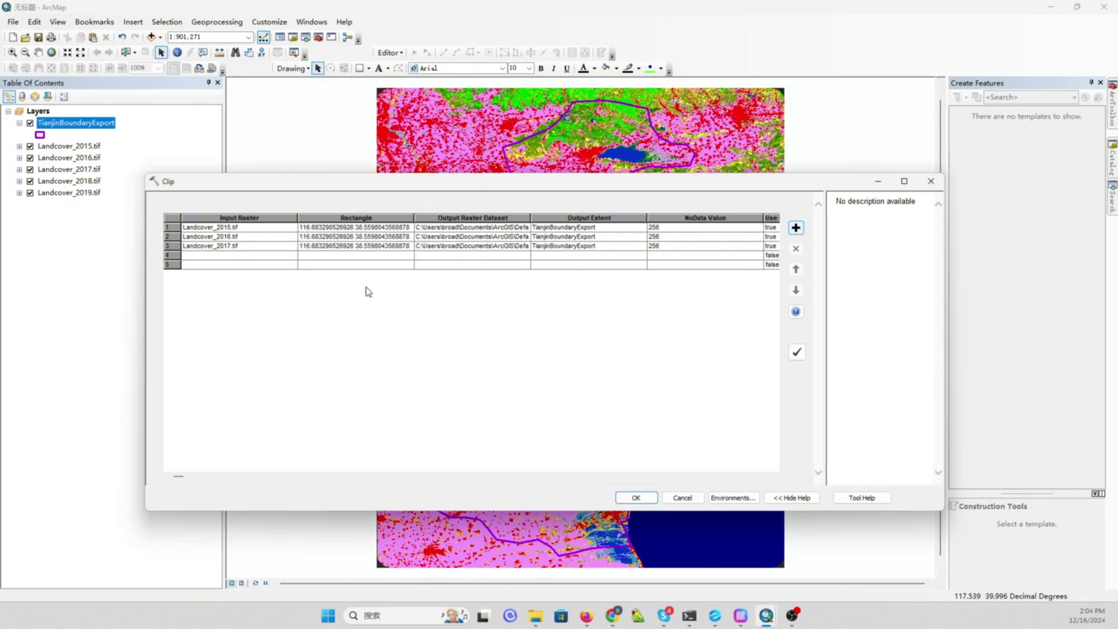
click(287, 257)
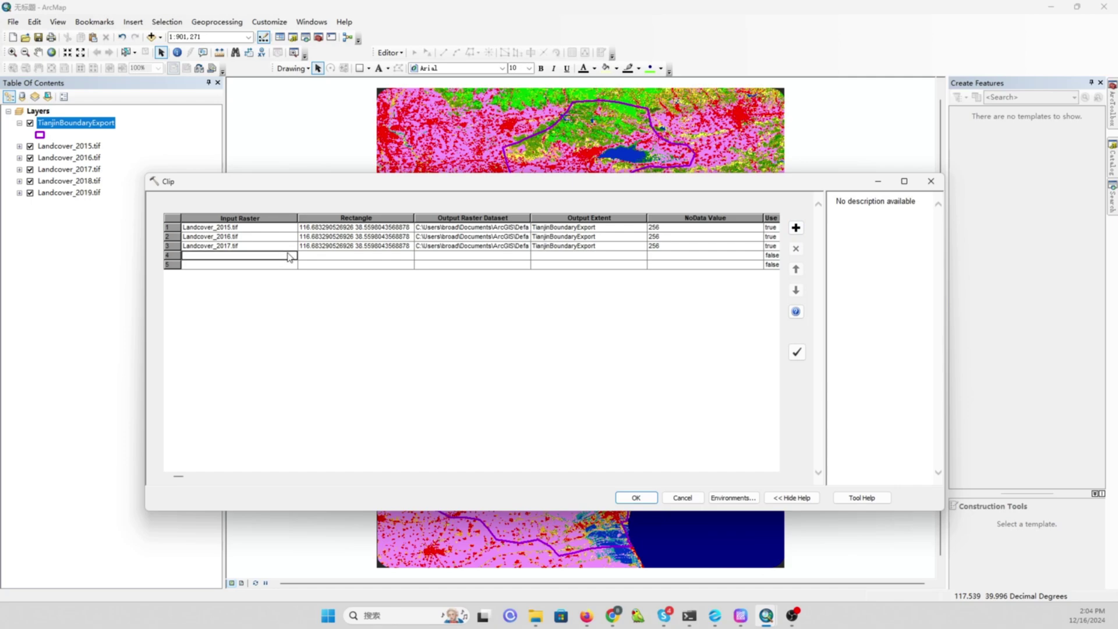
double_click(276, 262)
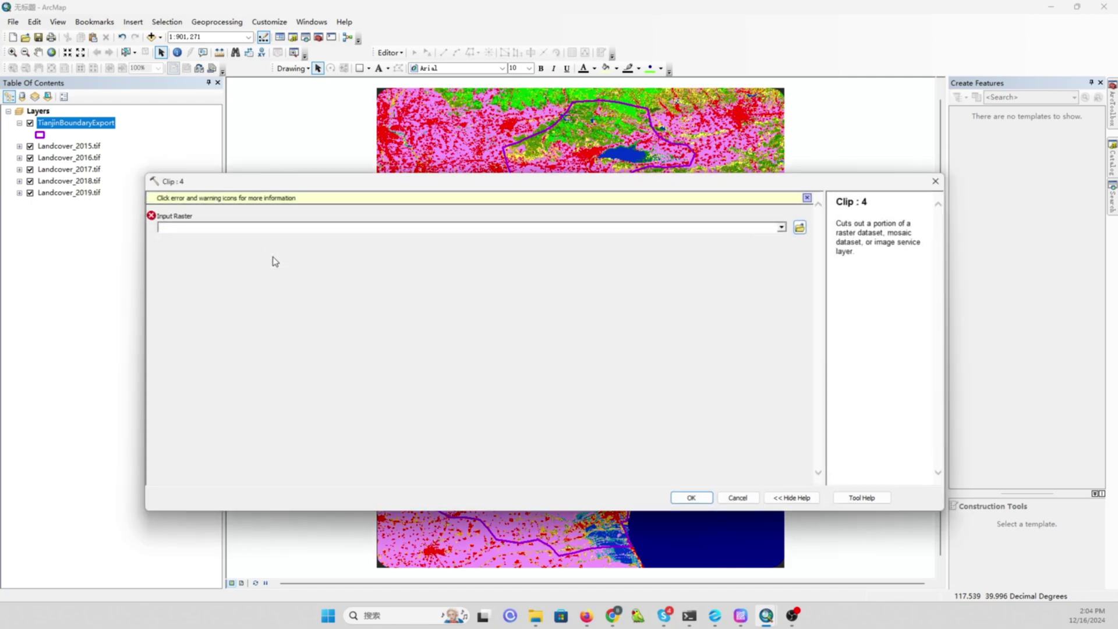
click(783, 229)
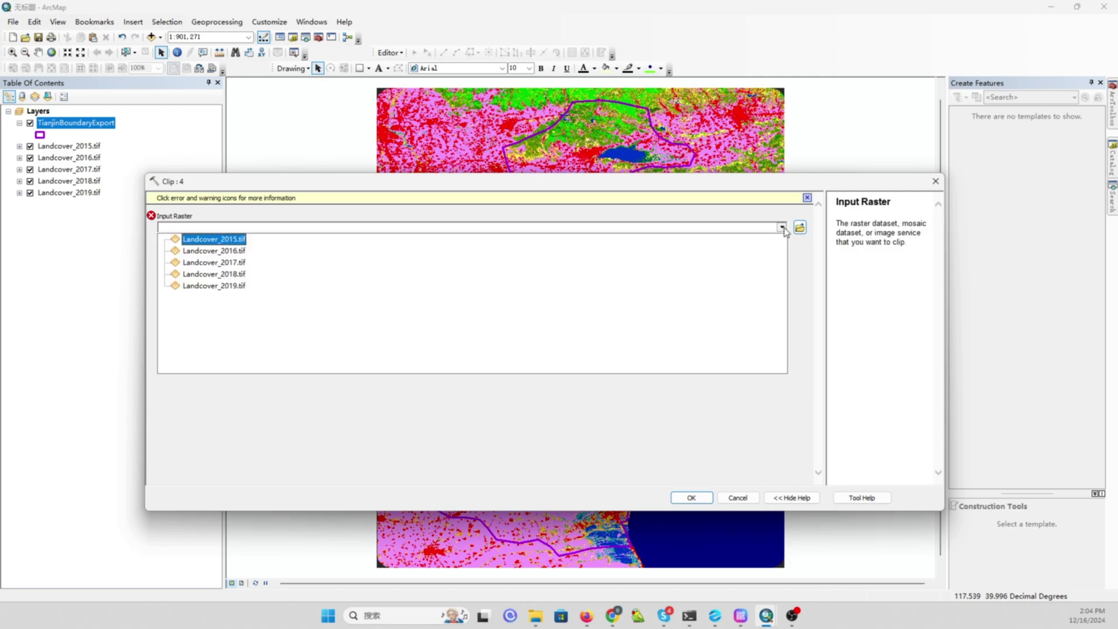
click(244, 275)
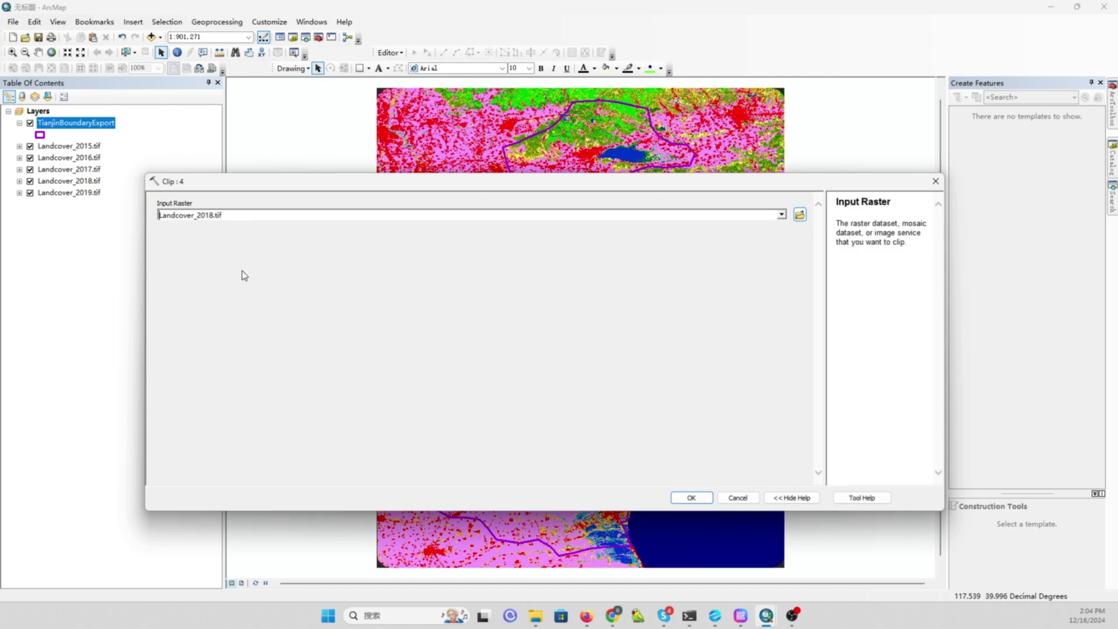
click(689, 498)
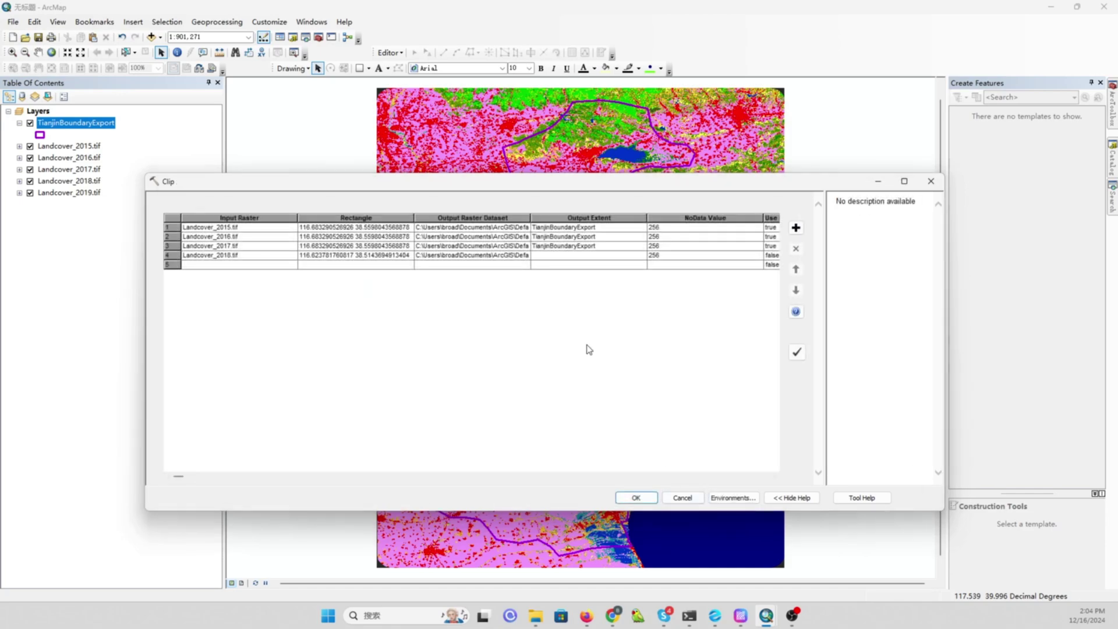
Set the fifth row's input raster to Landcover_2019.tif
click(286, 265)
double_click(289, 268)
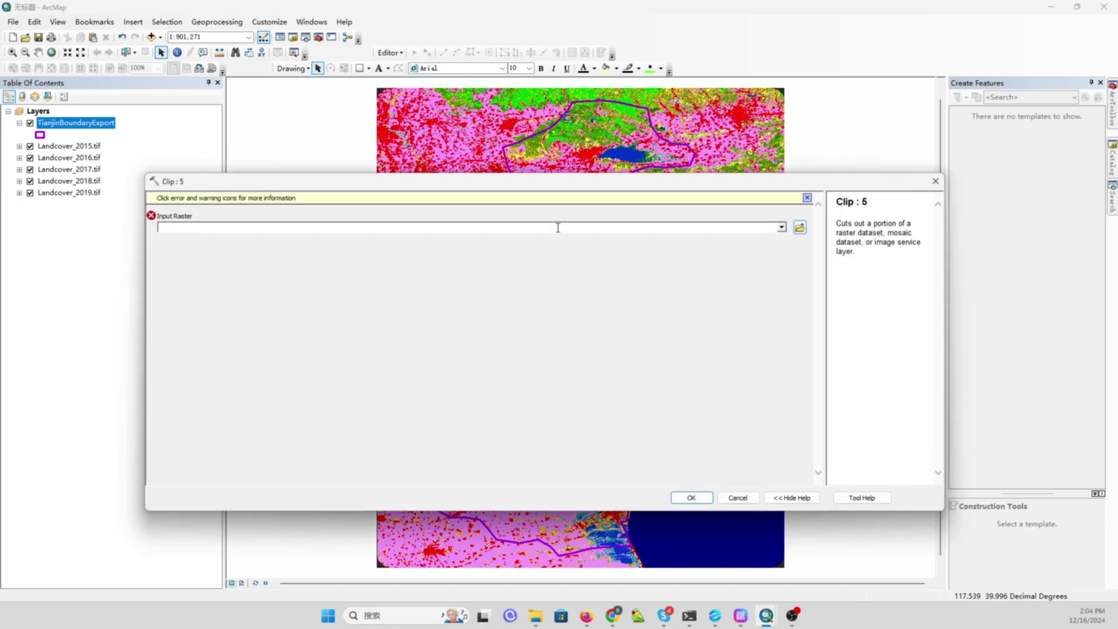
click(781, 228)
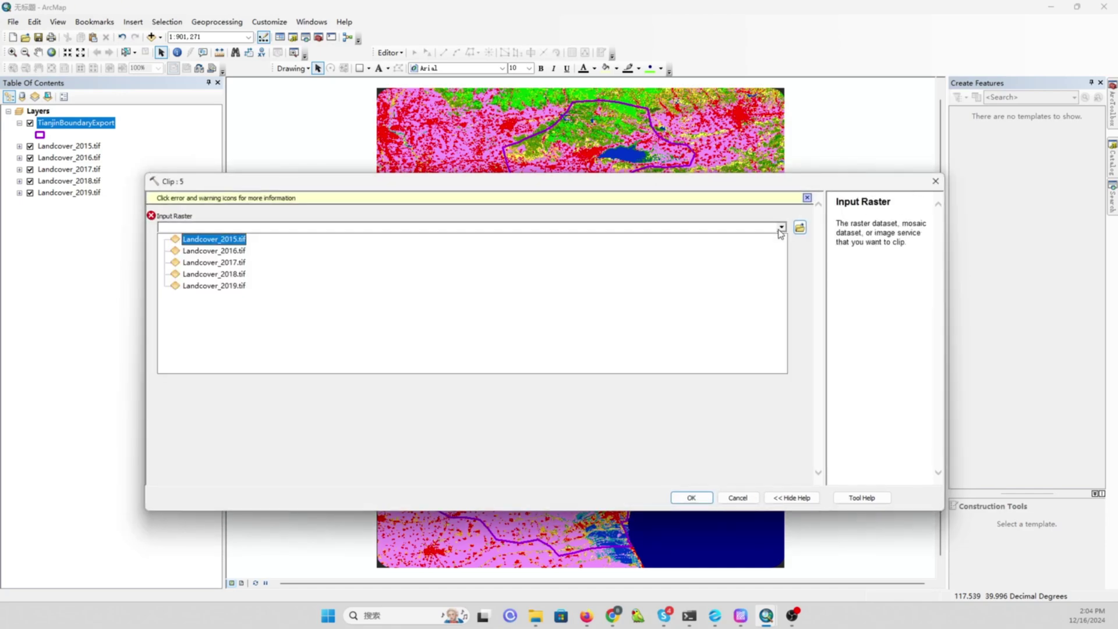
click(196, 285)
click(682, 499)
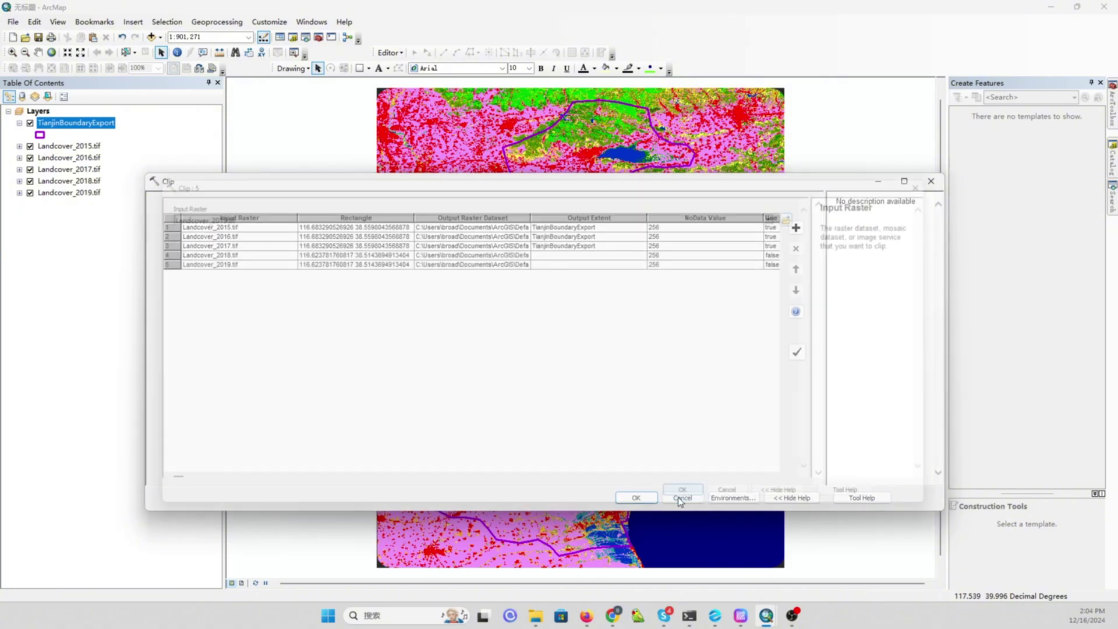
Set the output extent of the Landcover_2018.tif and Landcover_2019.tif rows to TianjinBoundaryExport
click(625, 256)
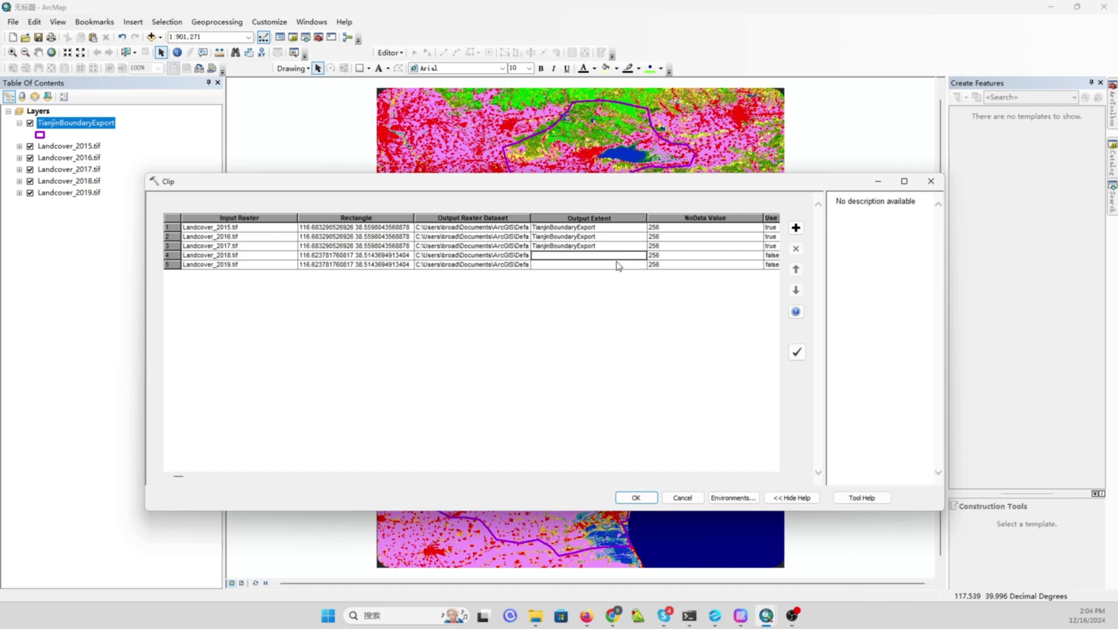
click(604, 267)
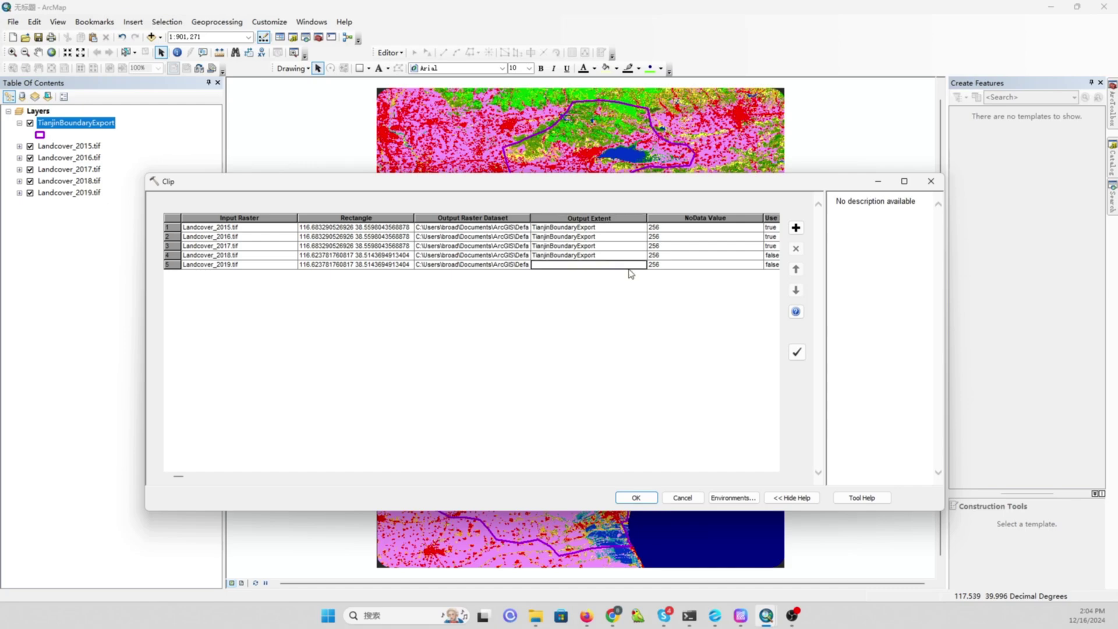
click(625, 266)
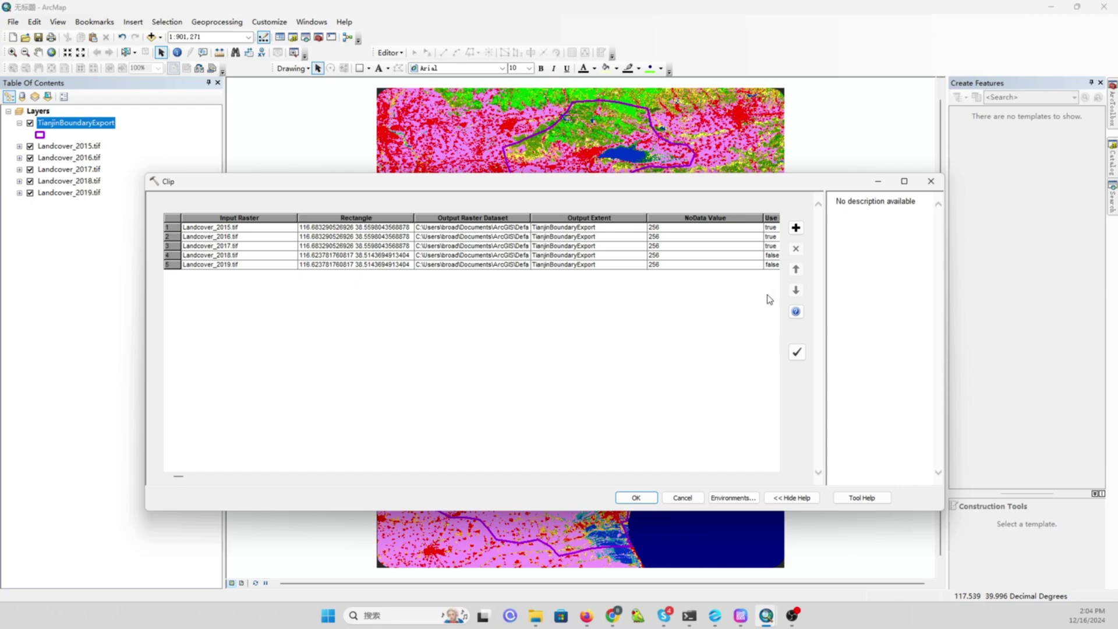
Set Use Input Features for Clipping Geometry to ClippingGeometry in the Landcover_2018.tif row
click(770, 257)
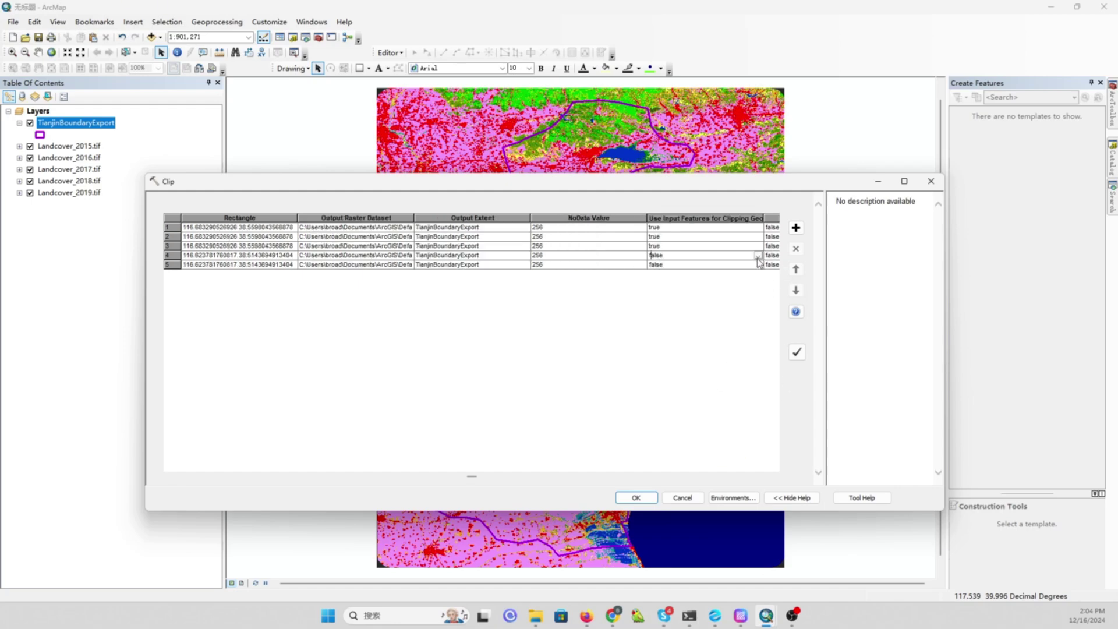
click(758, 256)
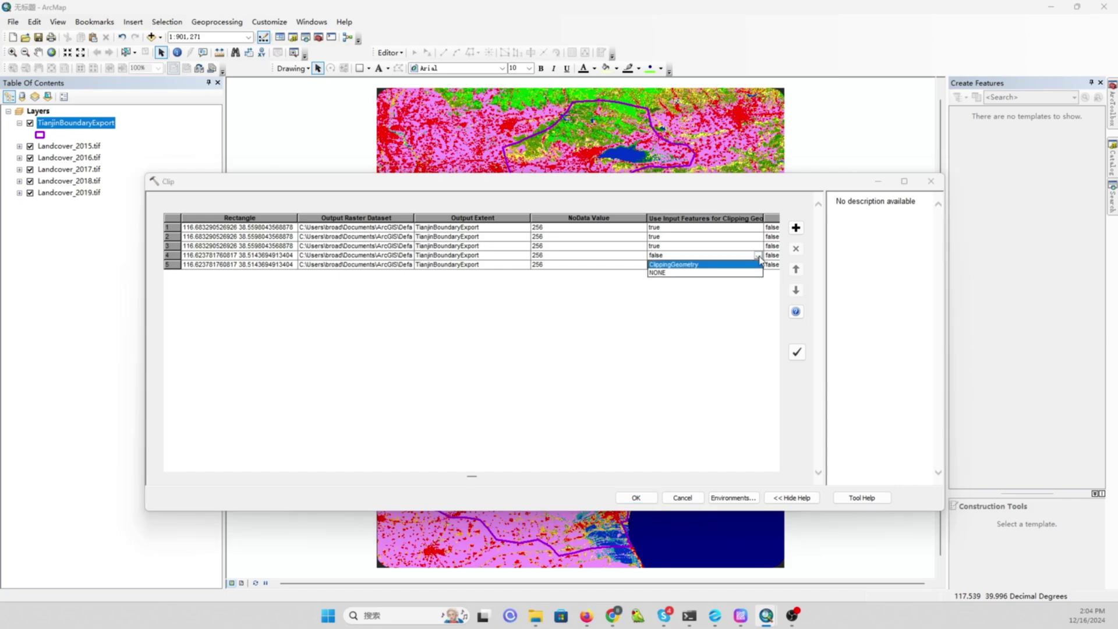
click(704, 265)
Try to set Use Input Features for Clipping Geometry to ClippingGeometry in the Landcover_2019.tif row
click(724, 265)
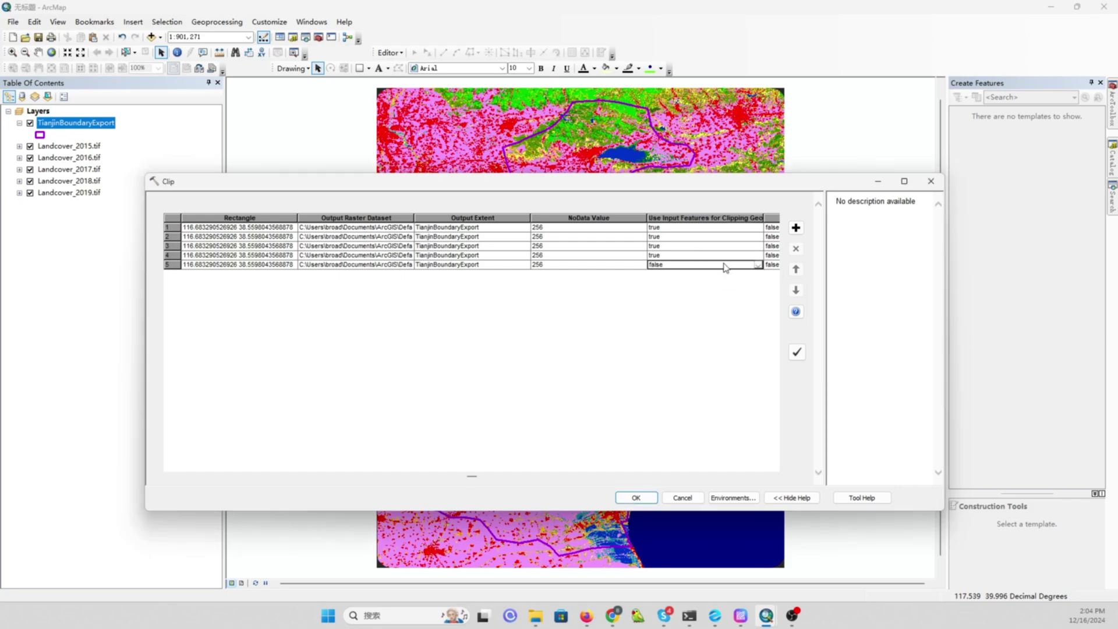
click(758, 266)
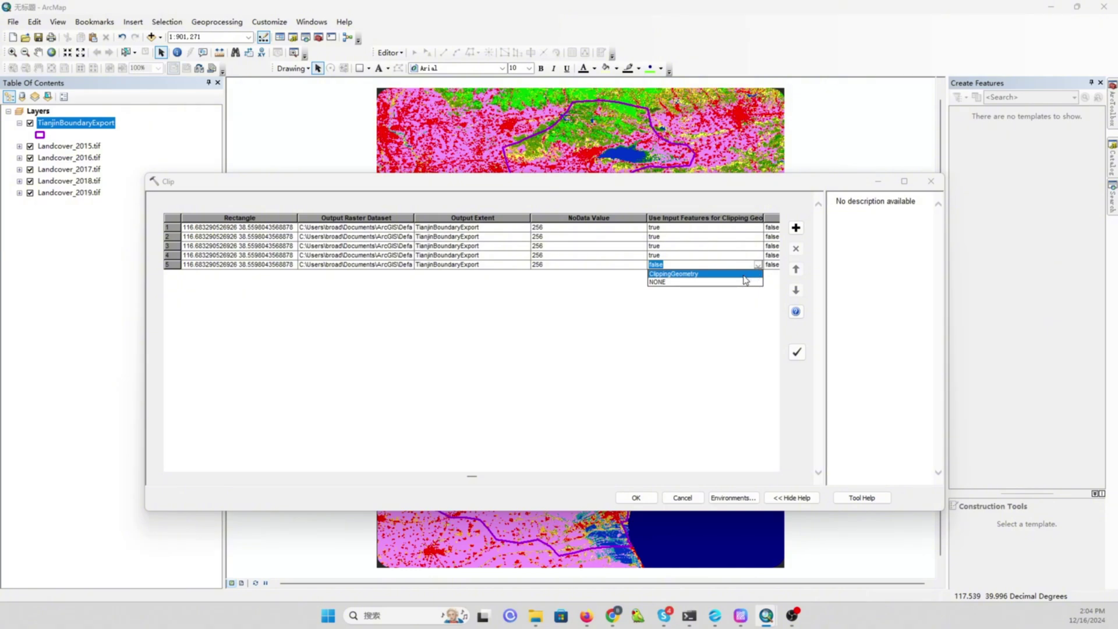
click(744, 277)
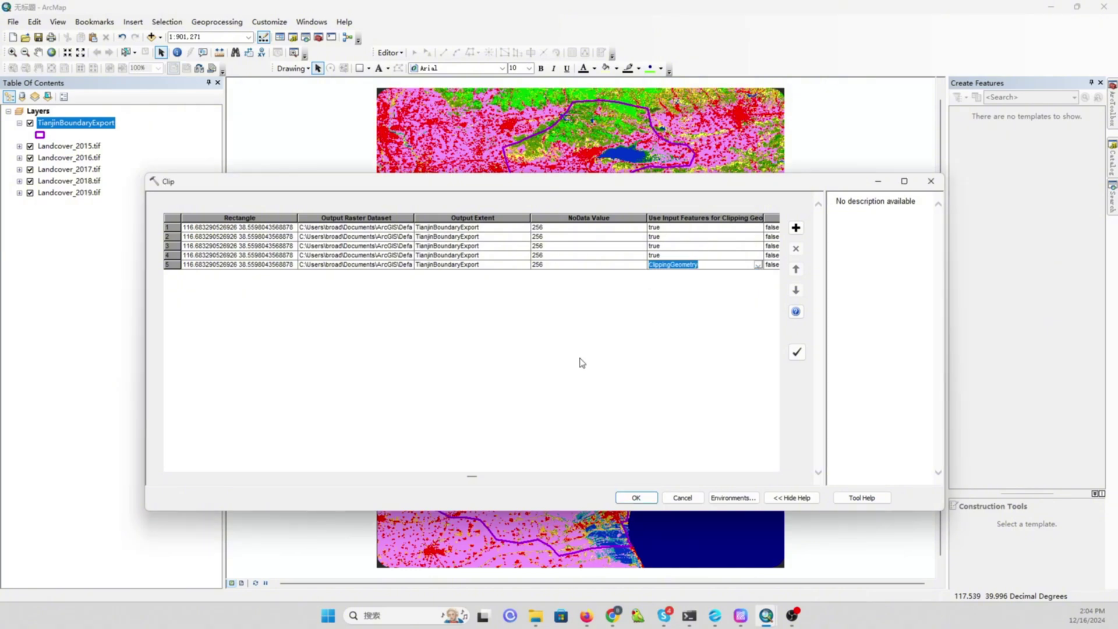
click(233, 227)
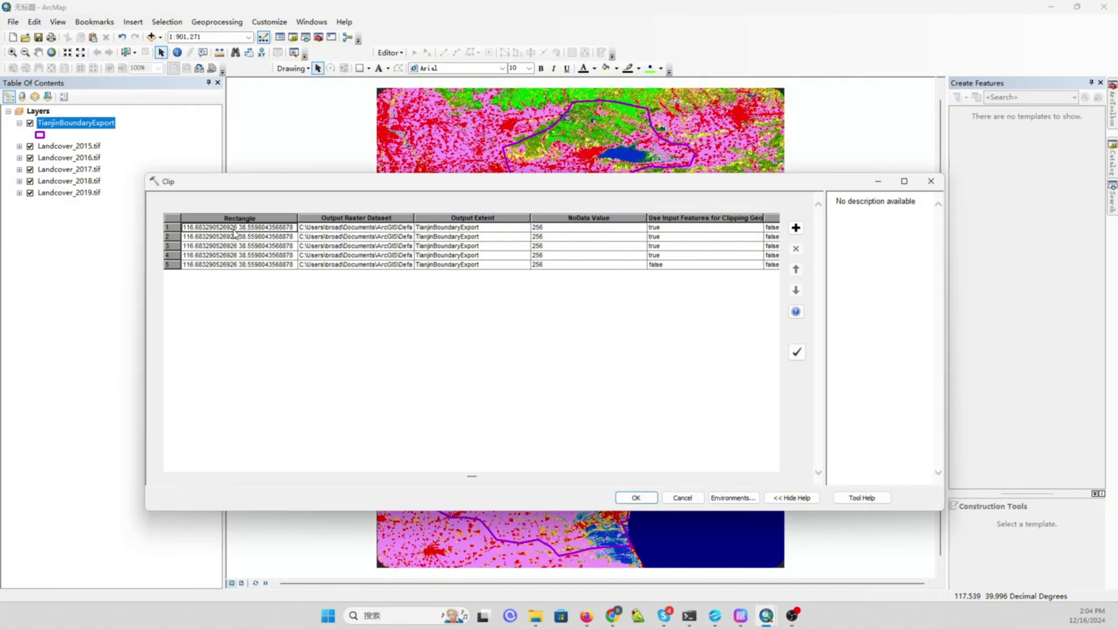
Set Use Input Features for Clipping Geometry to ClippingGeometry in the Landcover_2019.tif row and run the batch clip
click(730, 266)
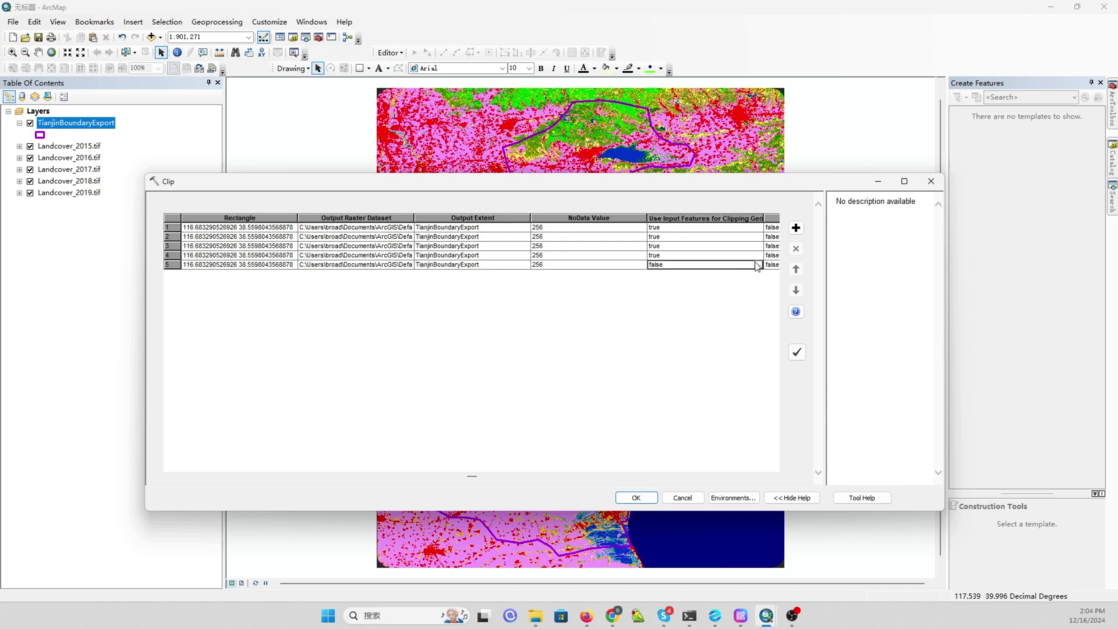
click(758, 265)
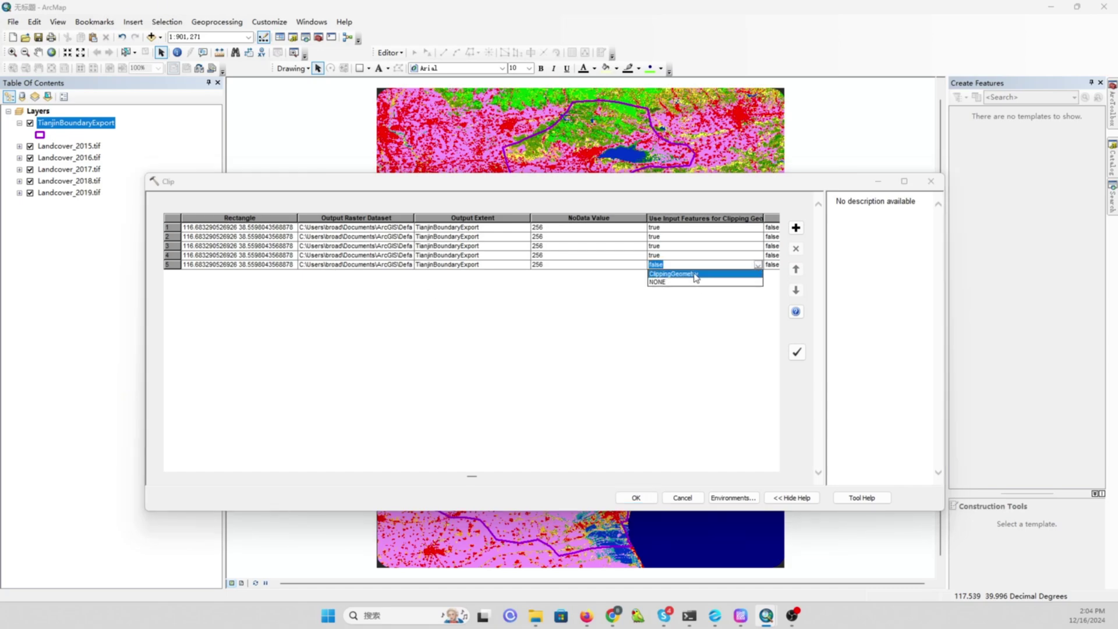
click(696, 274)
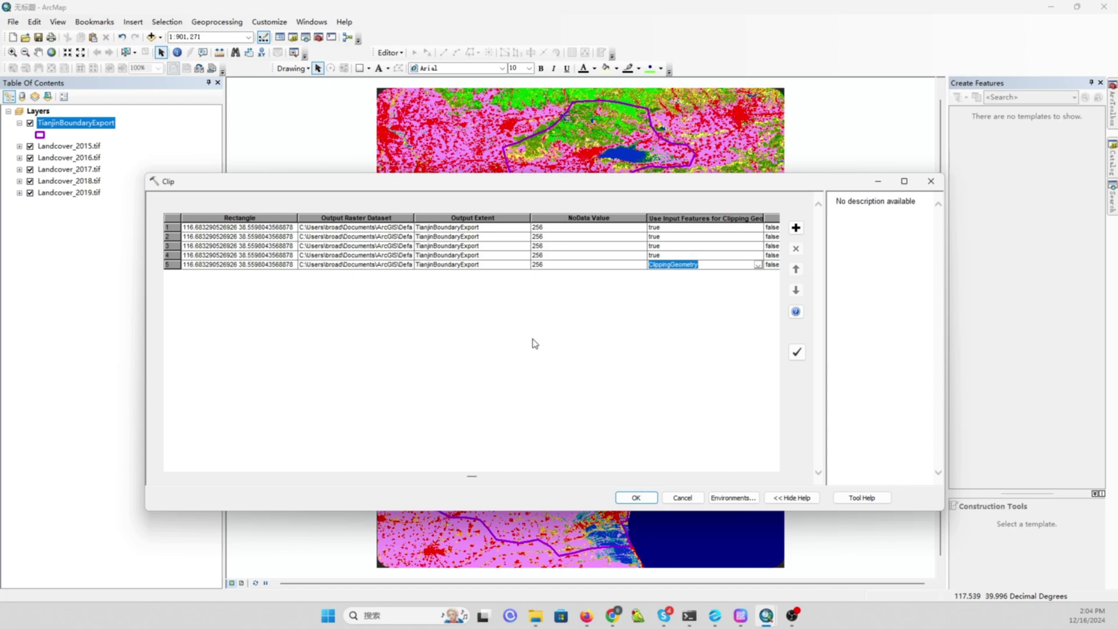
click(659, 237)
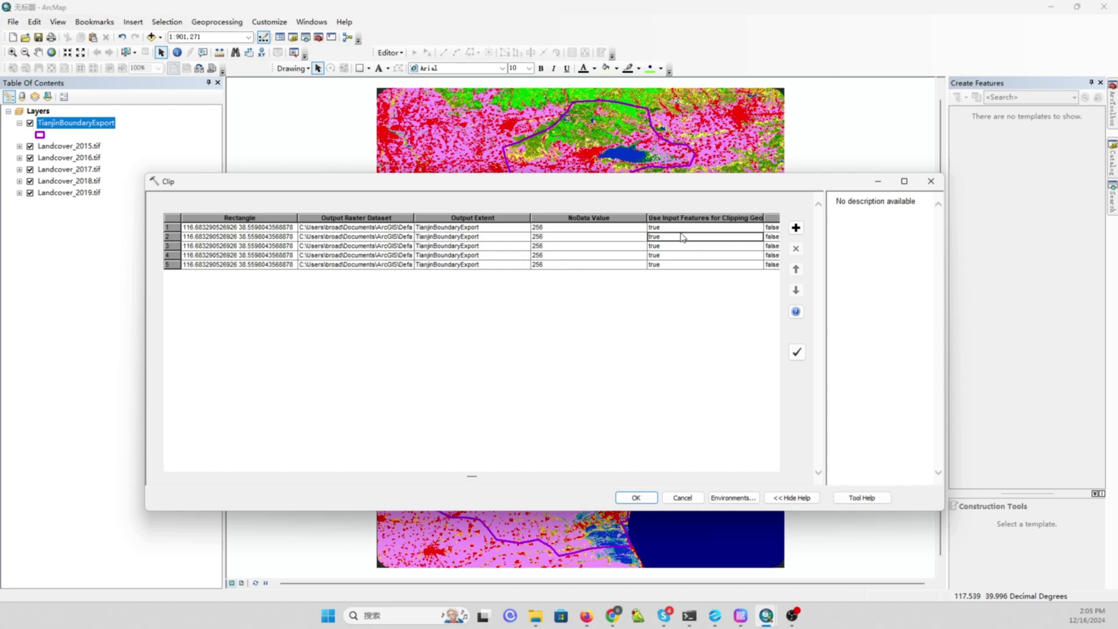
click(169, 476)
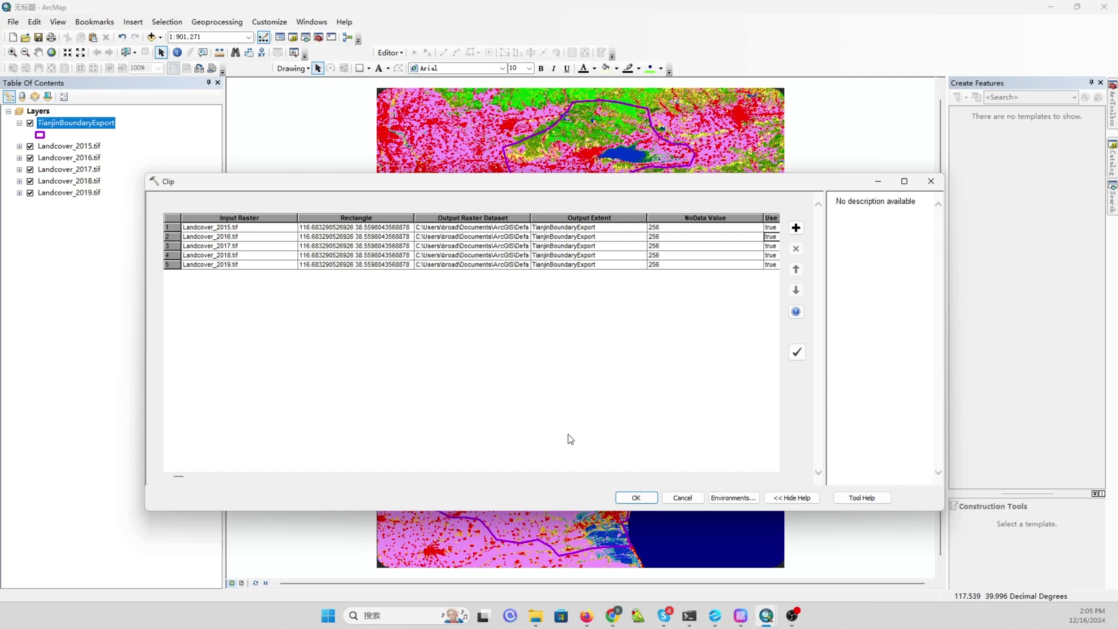
click(636, 498)
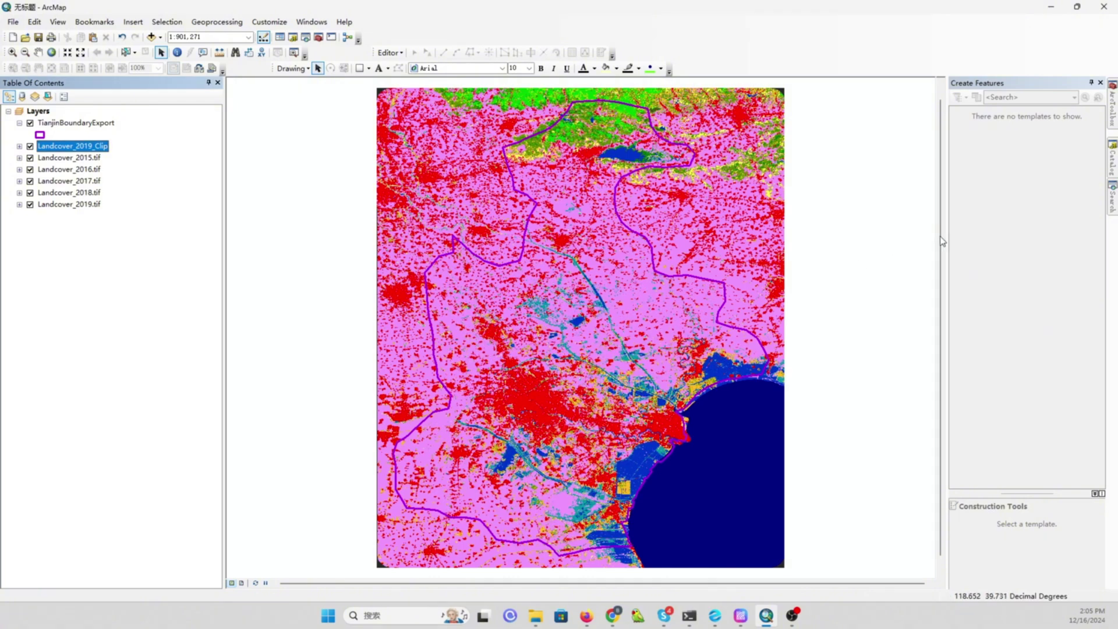
Add the clipped raster Landcover_2019_Clip from Default.gdb to the map
click(1112, 156)
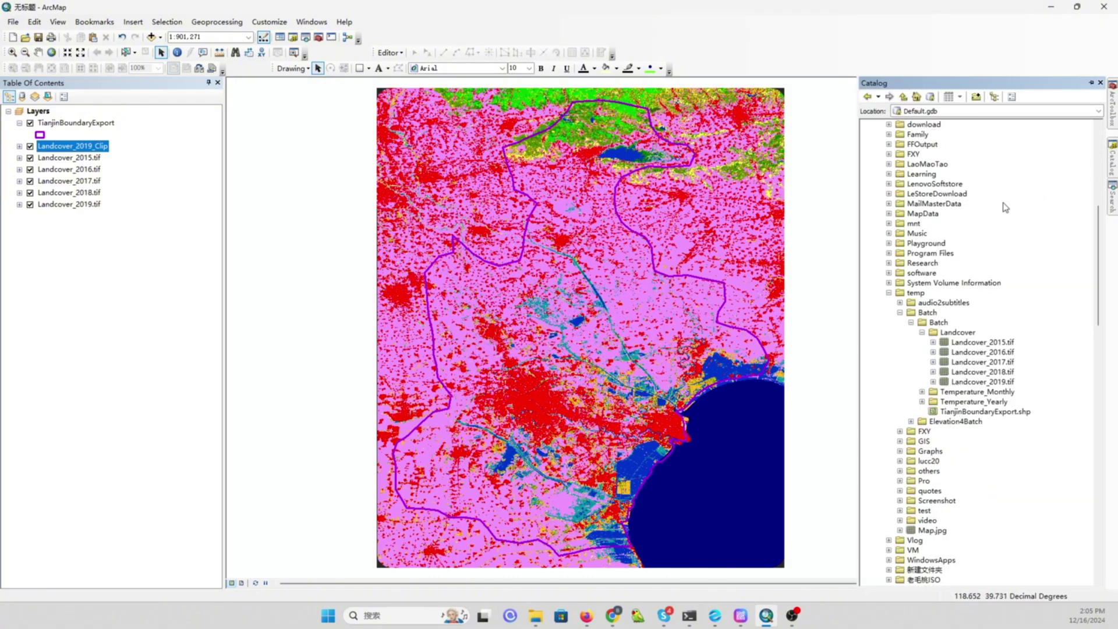
scroll(985, 220, up, 4)
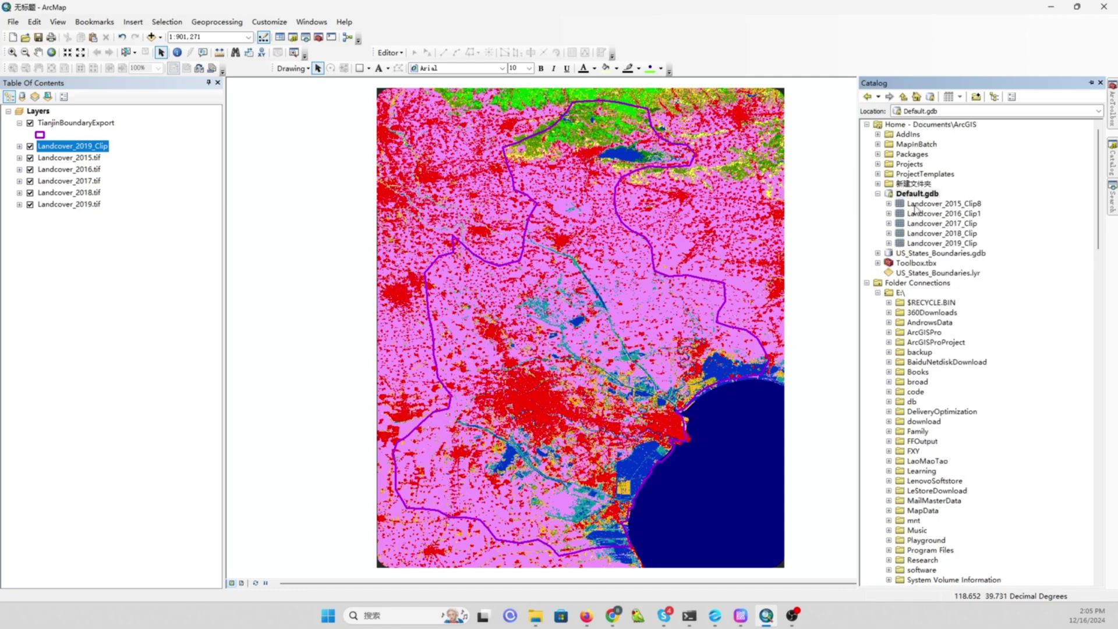
click(922, 245)
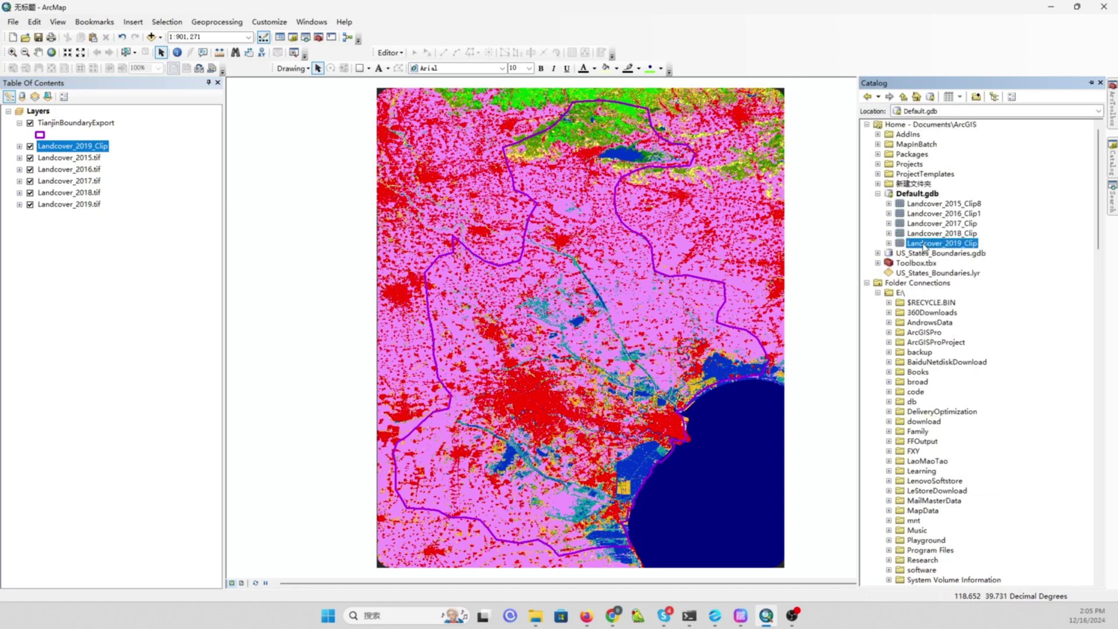
click(922, 205)
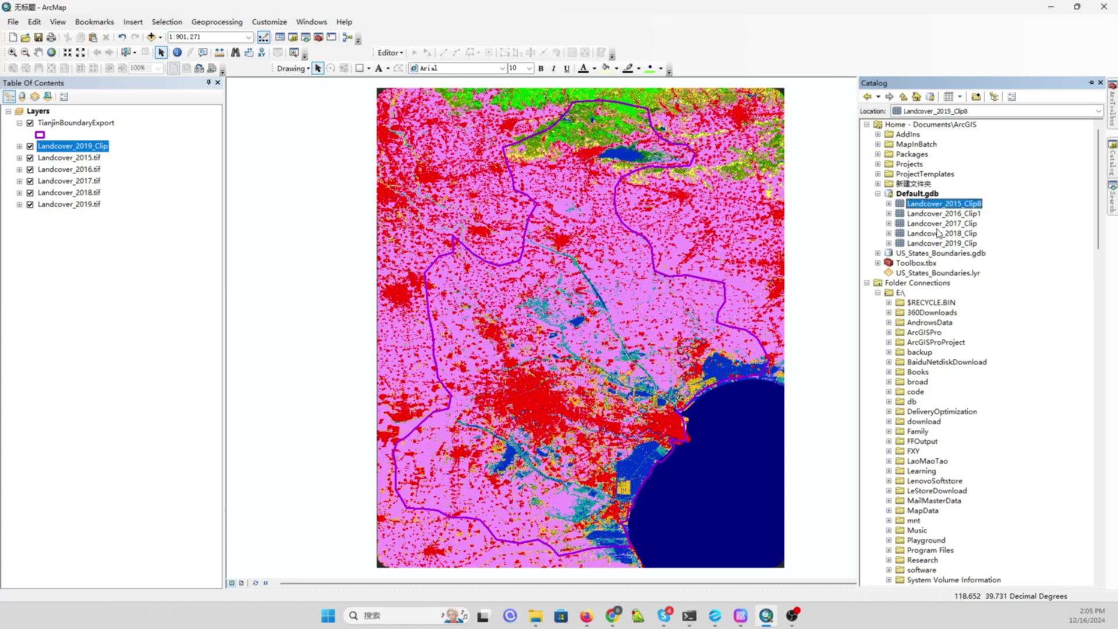
click(939, 234)
click(930, 244)
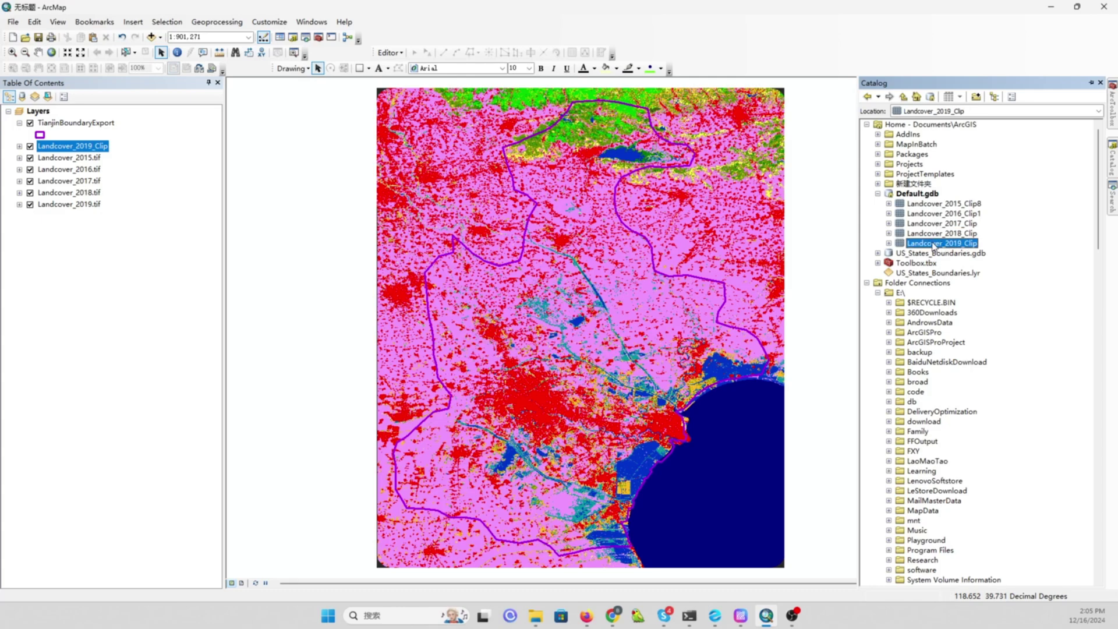
drag(934, 244, 346, 279)
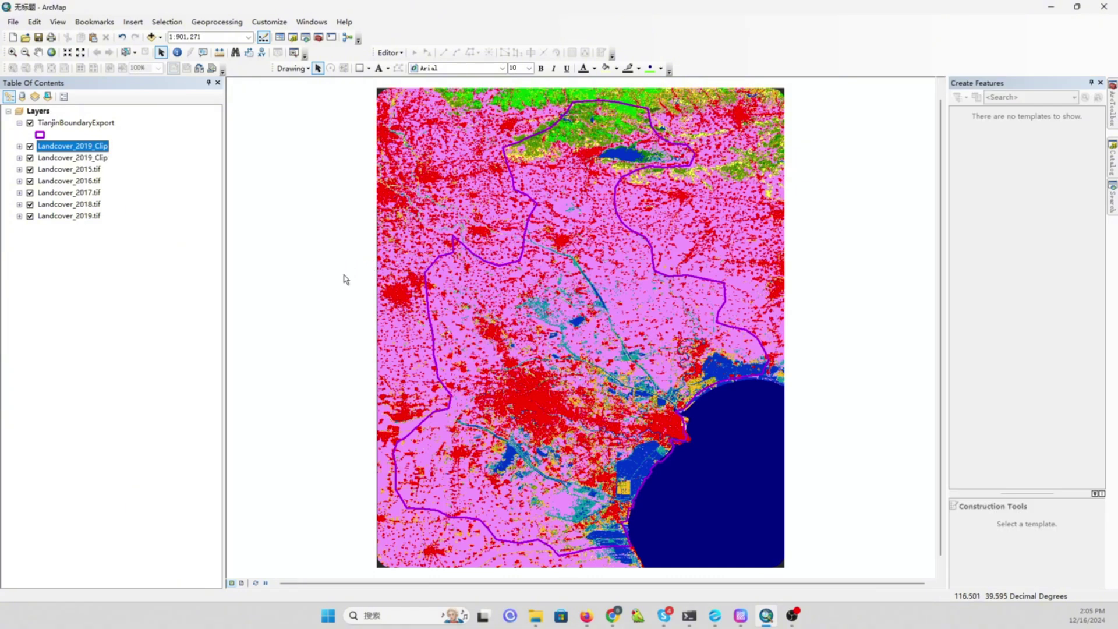
Hide the upper Landcover_2019_Clip layer and the five original rasters, Landcover_2015.tif through Landcover_2019.tif
click(30, 147)
click(30, 170)
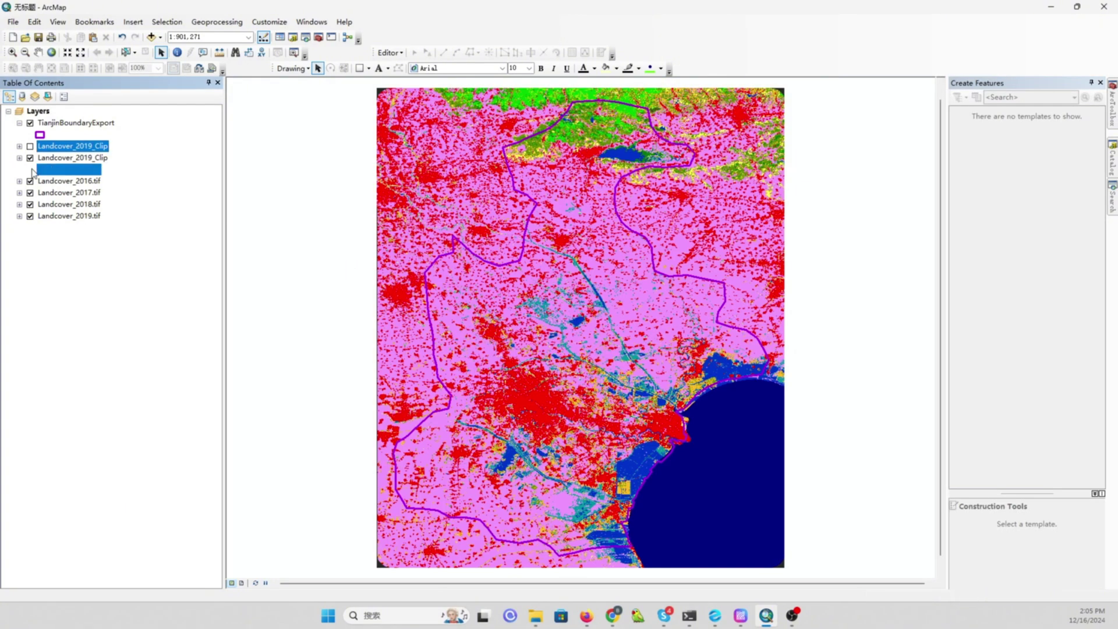
click(30, 181)
click(30, 193)
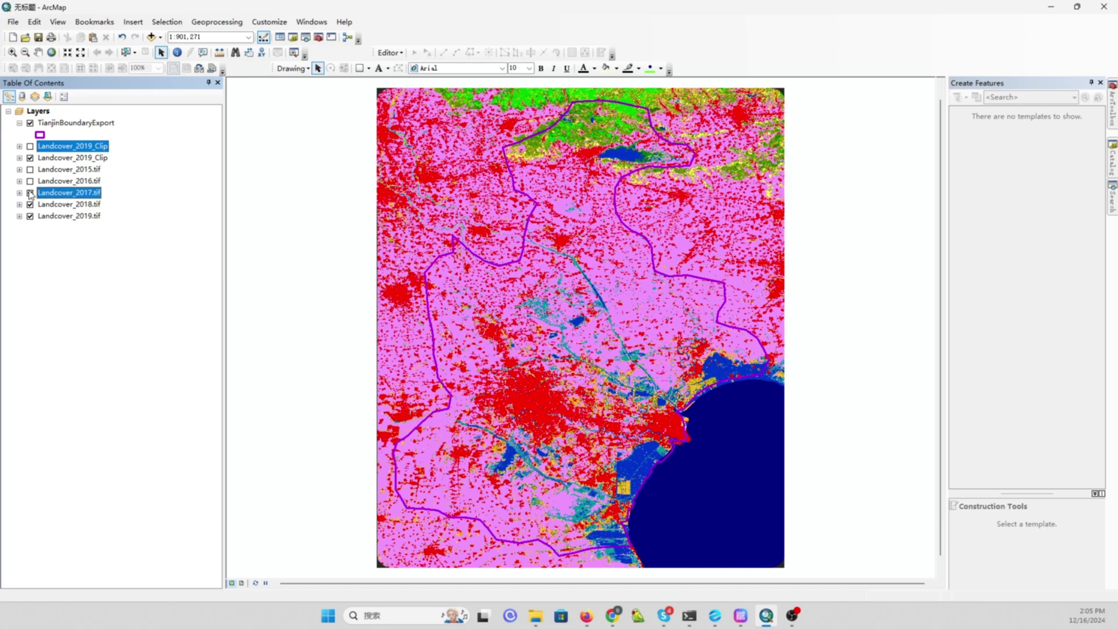
click(31, 204)
click(30, 216)
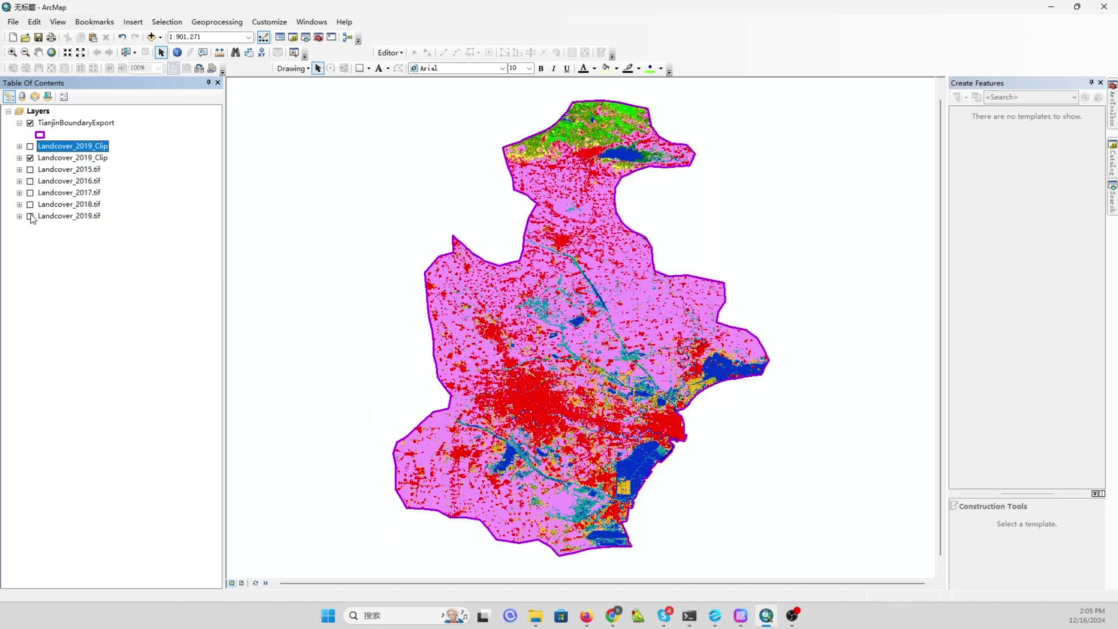
Add the clipped raster Landcover_2017_Clip from Default.gdb to the map
click(1114, 158)
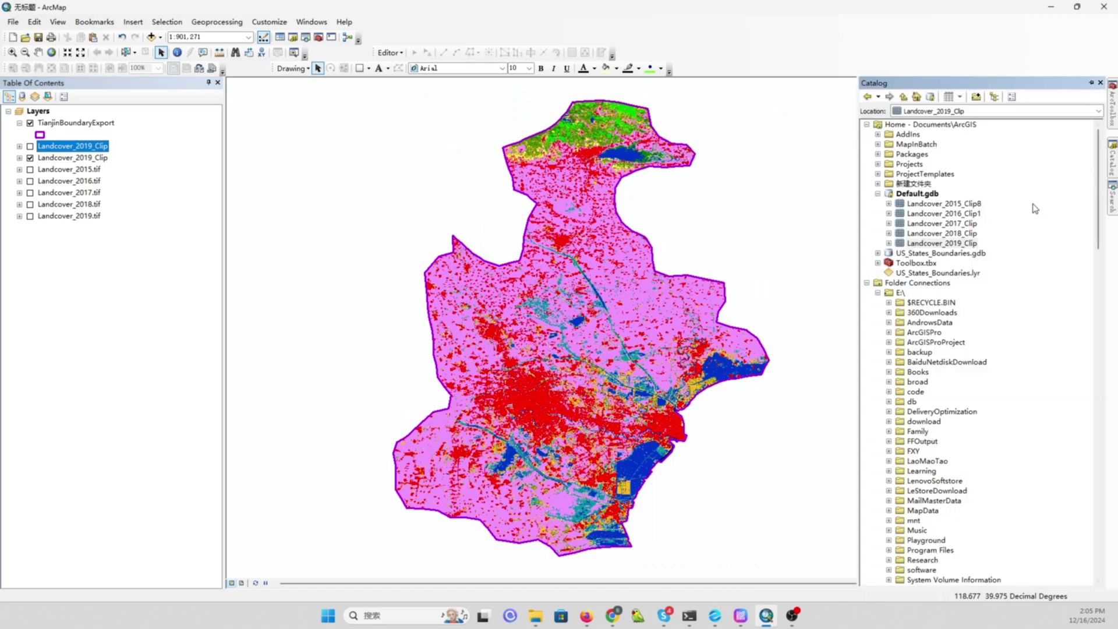
click(955, 223)
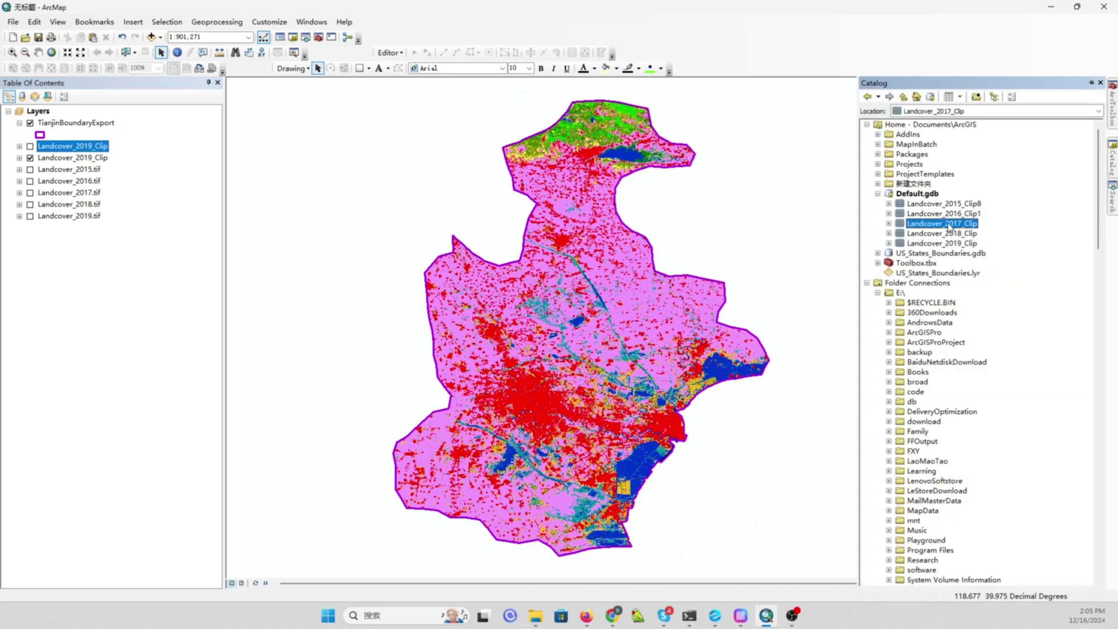
drag(958, 229, 667, 256)
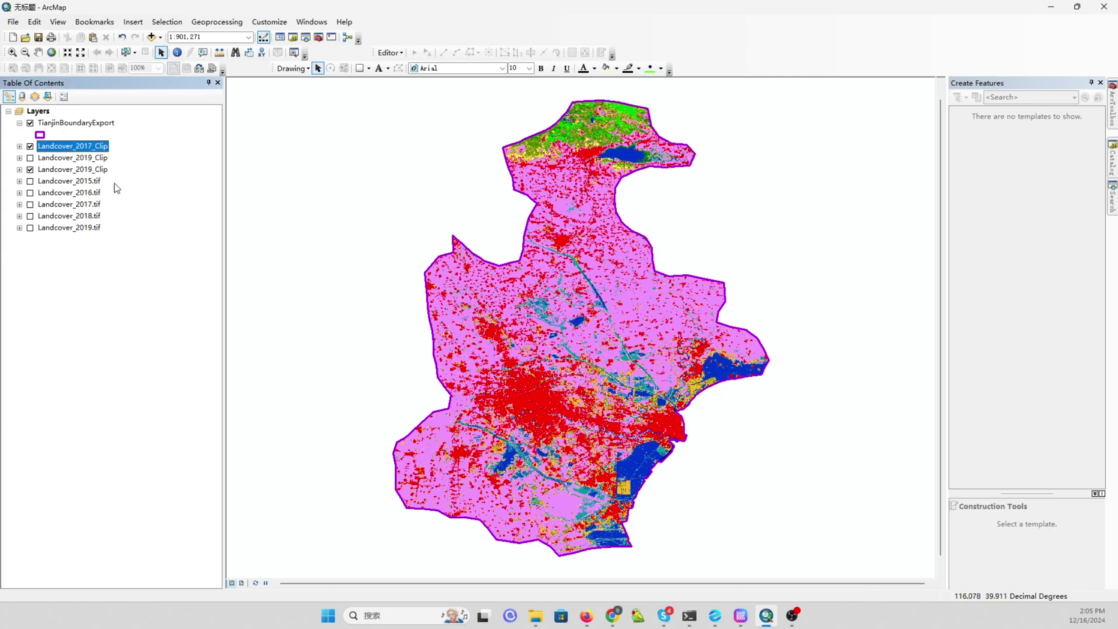
click(29, 169)
Locate the Clip tool in the Raster Processing toolset of Data Management Tools
click(1112, 118)
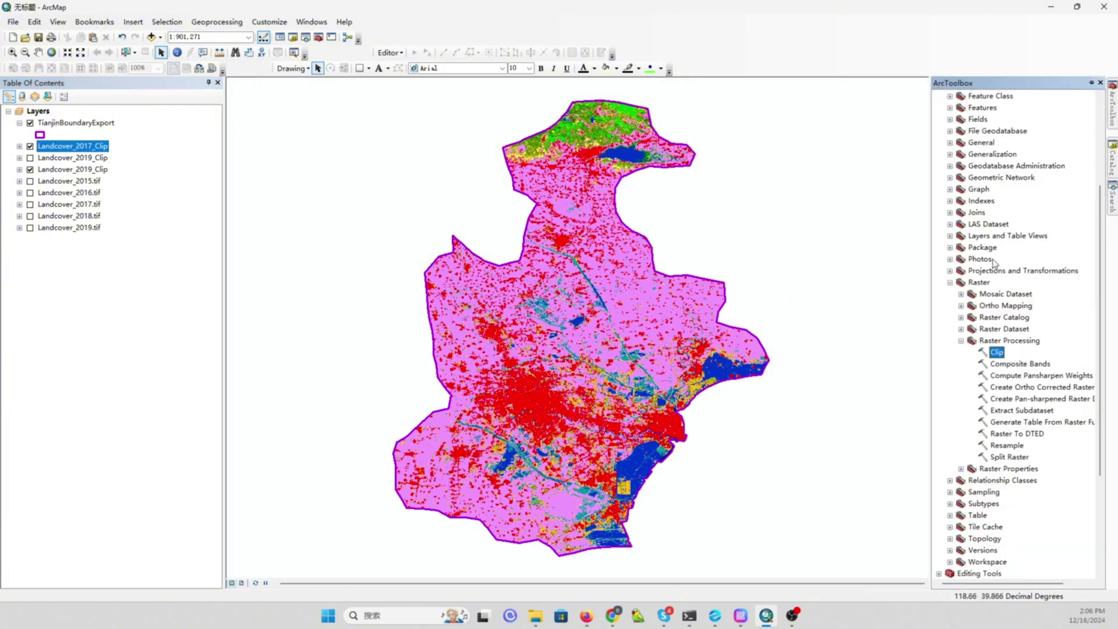
scroll(997, 291, up, 4)
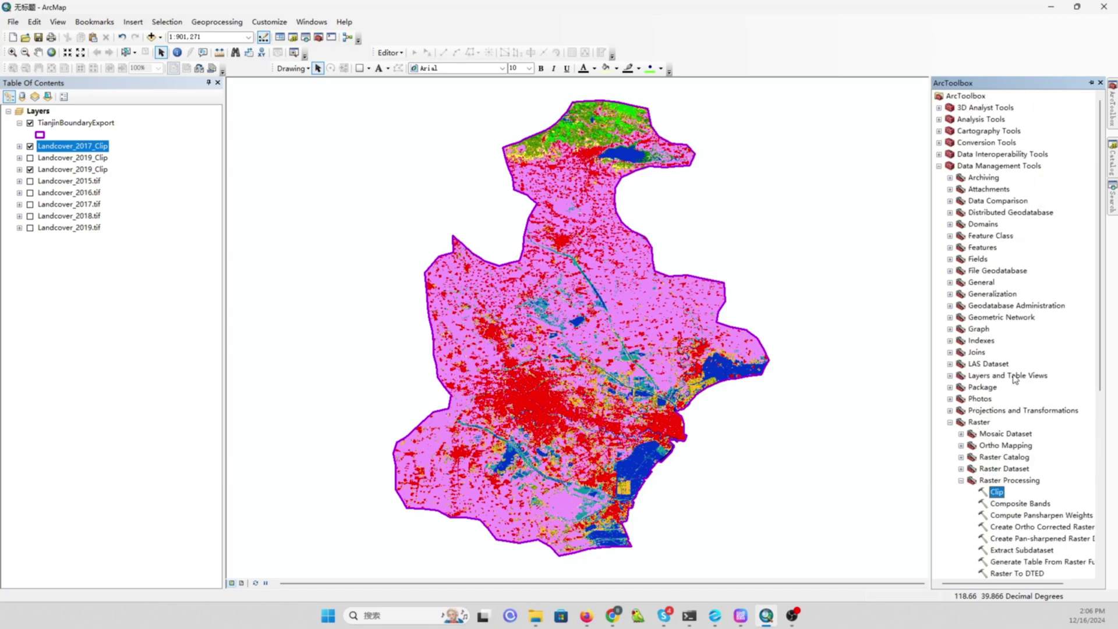
scroll(1015, 379, down, 2)
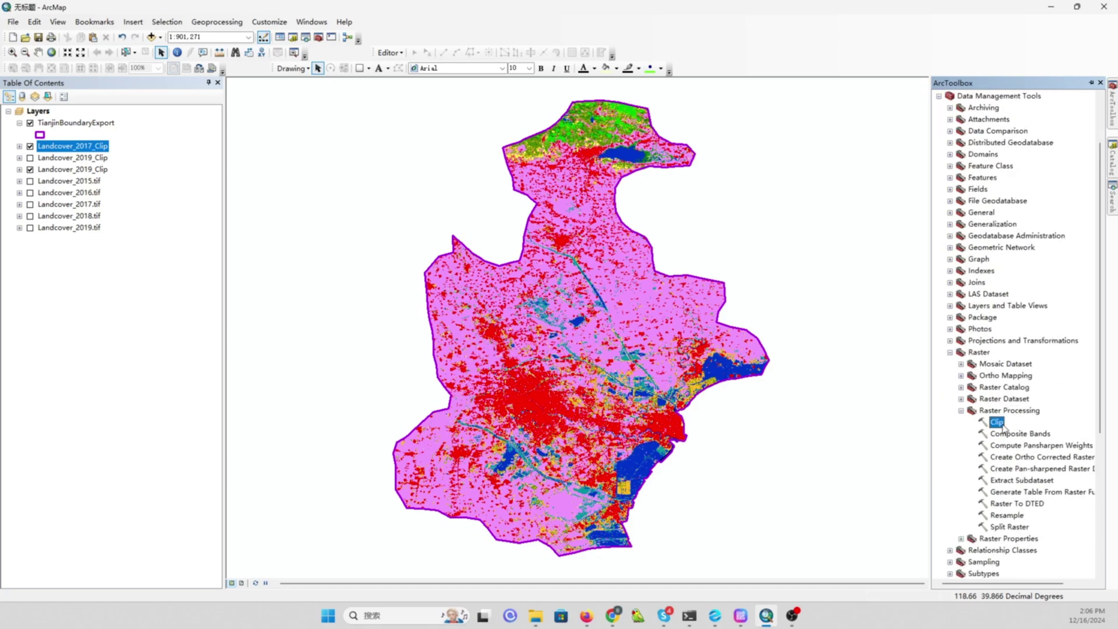